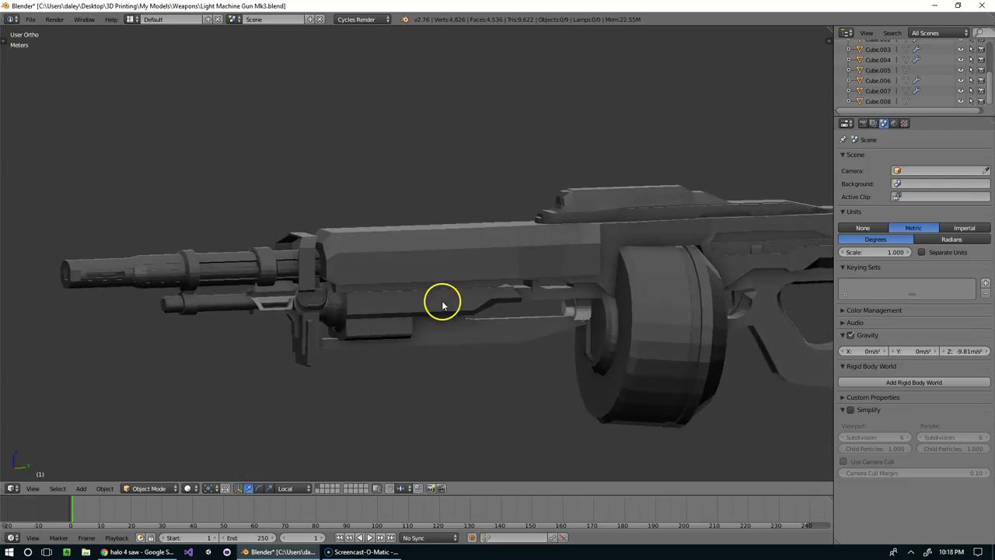
- Examine the vent holes on the gun body against the side reference image in wireframe
scroll(491, 298, "up", 1)
scroll(495, 292, "down", 5)
mouse_move(505, 273)
middle_mouse_down()
mouse_move(687, 270)
mouse_move(489, 278)
middle_mouse_up()
scroll(466, 260, "up", 3)
right_click(469, 262)
scroll(471, 266, "up", 2)
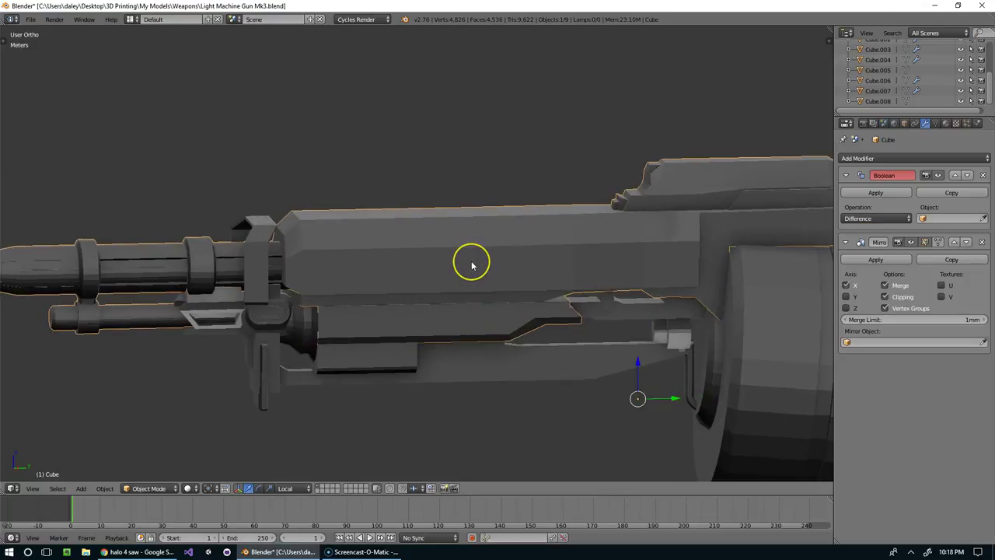
key("KP_3")
key("z")
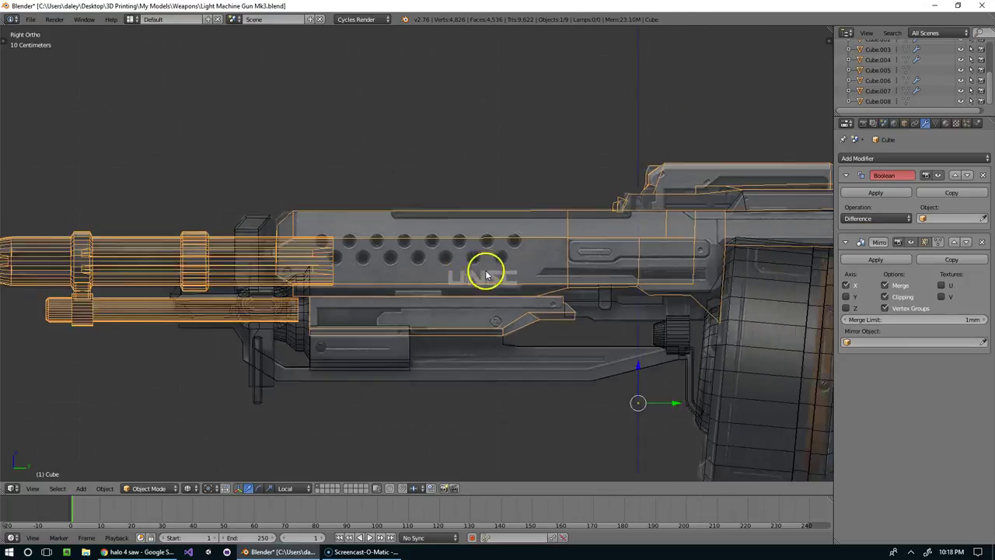
scroll(381, 274, "down", 1)
scroll(381, 274, "up", 2)
scroll(327, 237, "up", 4)
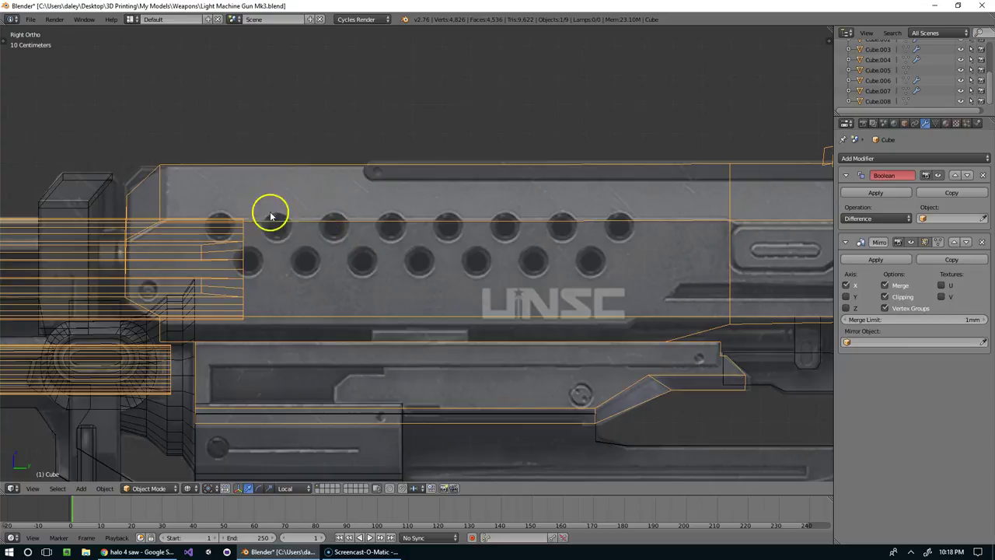
scroll(293, 223, "down", 5)
middle_click_drag(355, 240, 419, 260)
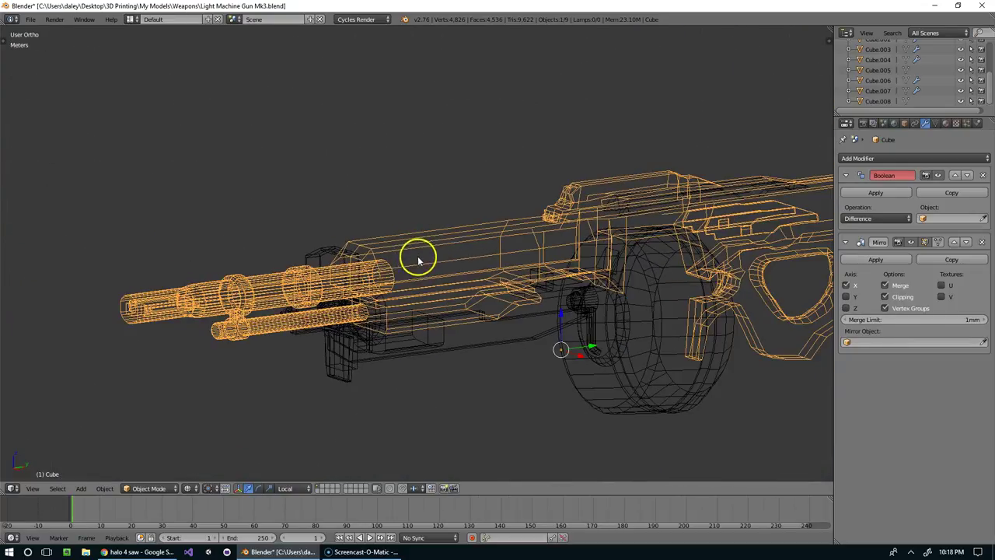
- Remove the existing Boolean modifier from the gun body, keeping its Mirror modifier
key("Tab")
scroll(607, 260, "up", 5)
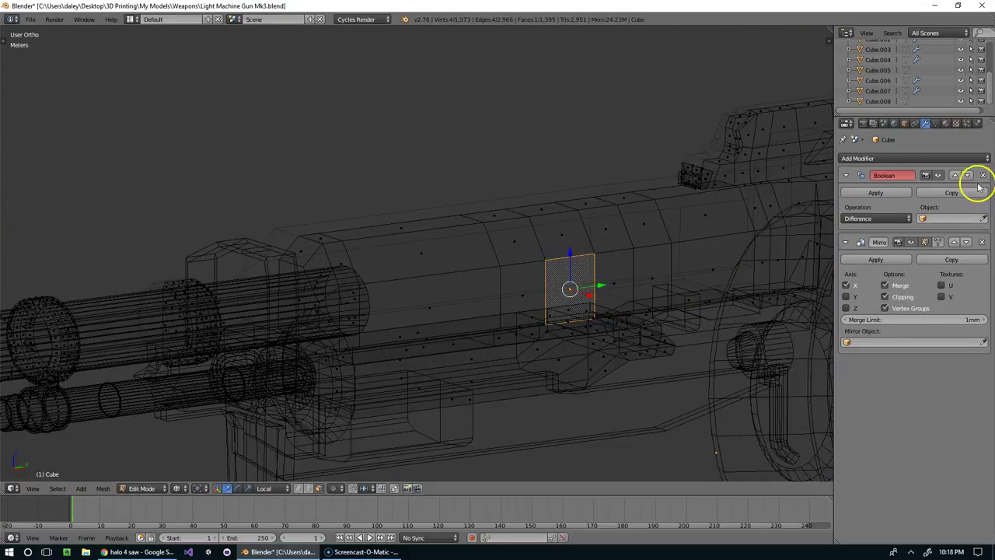
left_click(984, 175)
scroll(583, 198, "down", 4)
key("Tab")
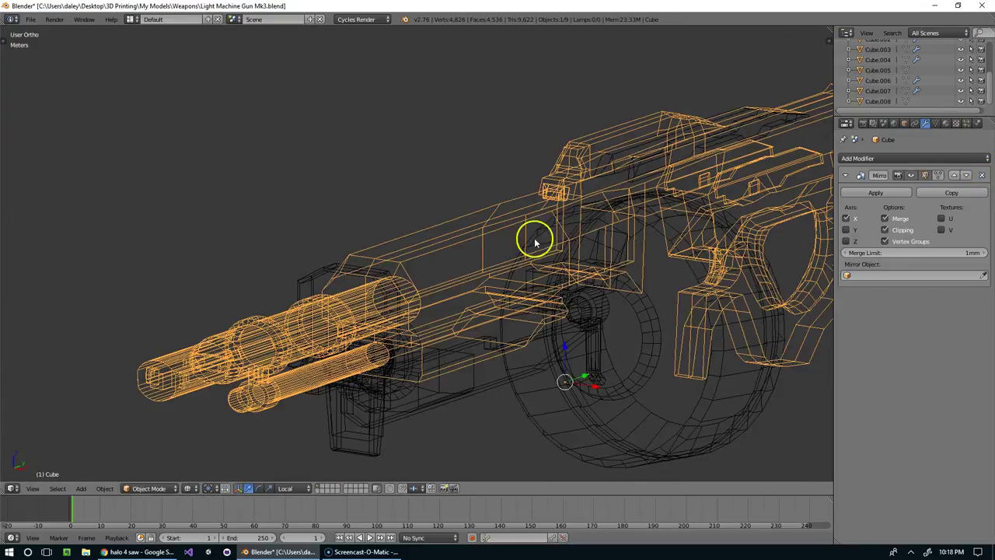
- Add a cylinder mesh to the scene in Object Mode with solid shading
middle_click_drag(535, 238, 548, 245)
key("z")
key("shift+a")
mouse_move(558, 244)
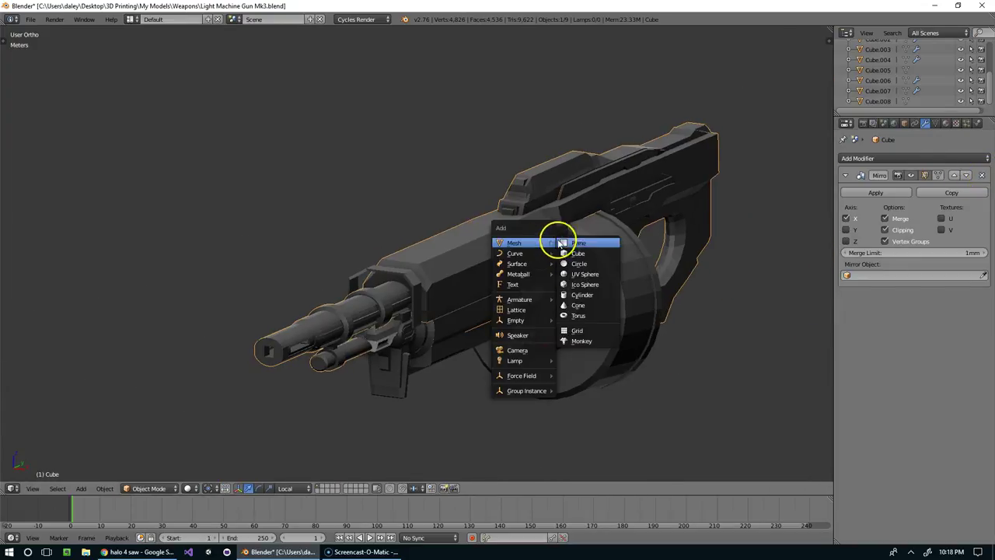
left_click(581, 299)
scroll(671, 275, "down", 2)
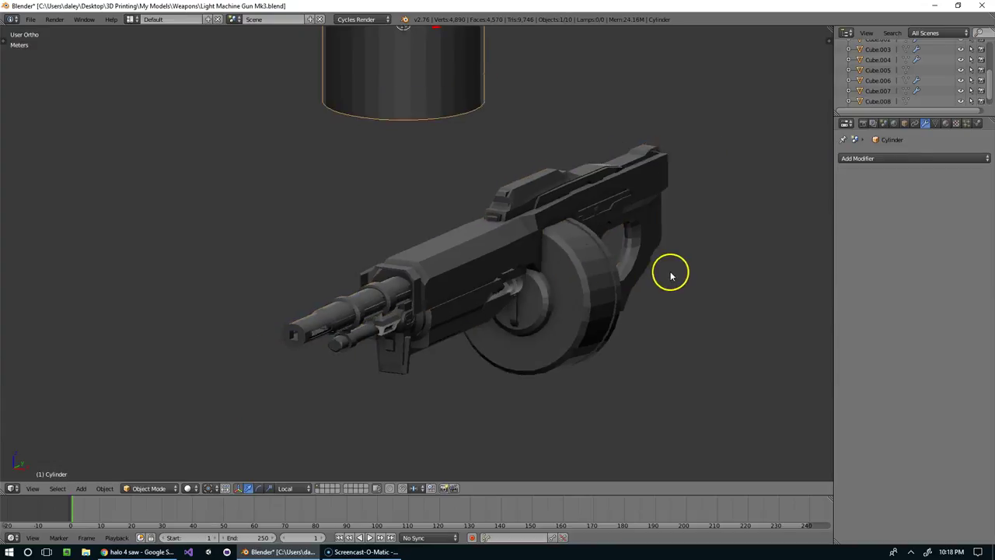
- Rotate the cylinder's mesh 90° about the global Y axis in Edit Mode
mouse_move(671, 275)
middle_mouse_down()
mouse_move(662, 260)
mouse_move(682, 263)
middle_mouse_up()
scroll(645, 231, "down", 3)
key("Tab")
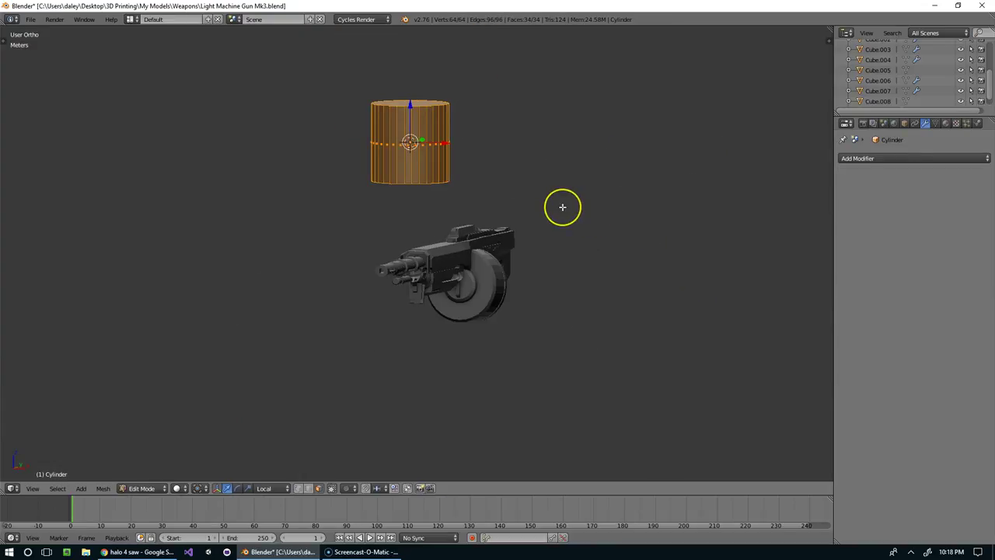
type("90")
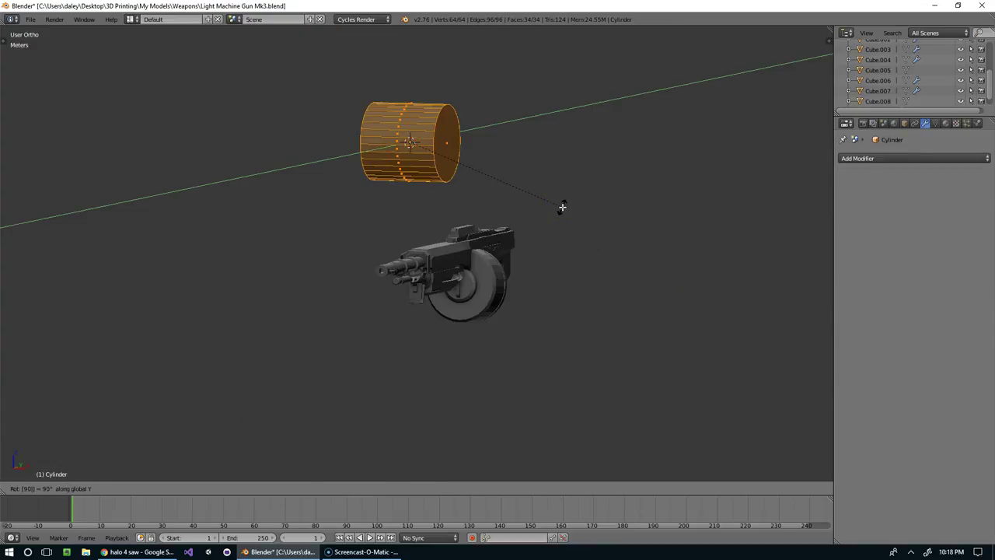
key("Return")
- Move and scale down the cylinder in the right side view to match the first vent hole of the upper row
key("KP_3")
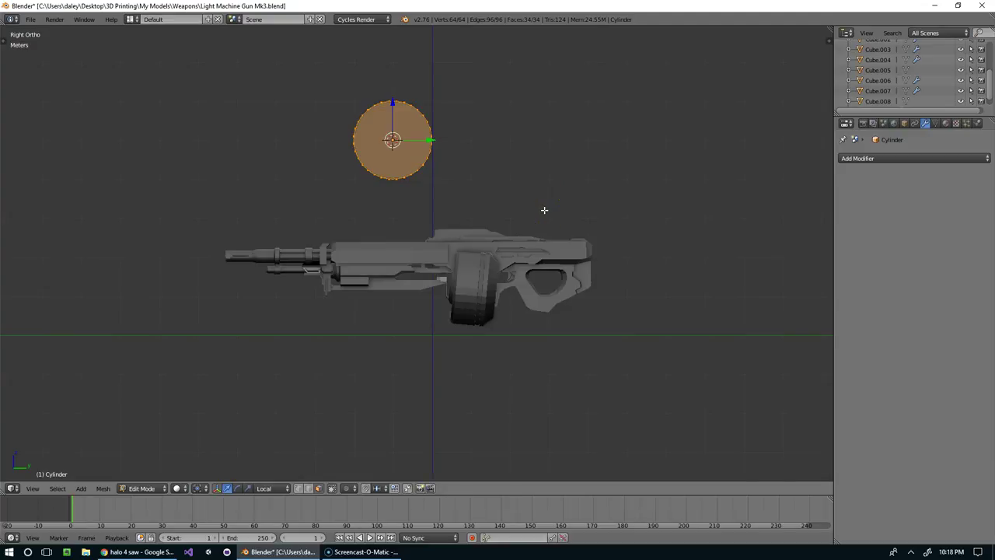
scroll(506, 202, "up", 2)
key("g")
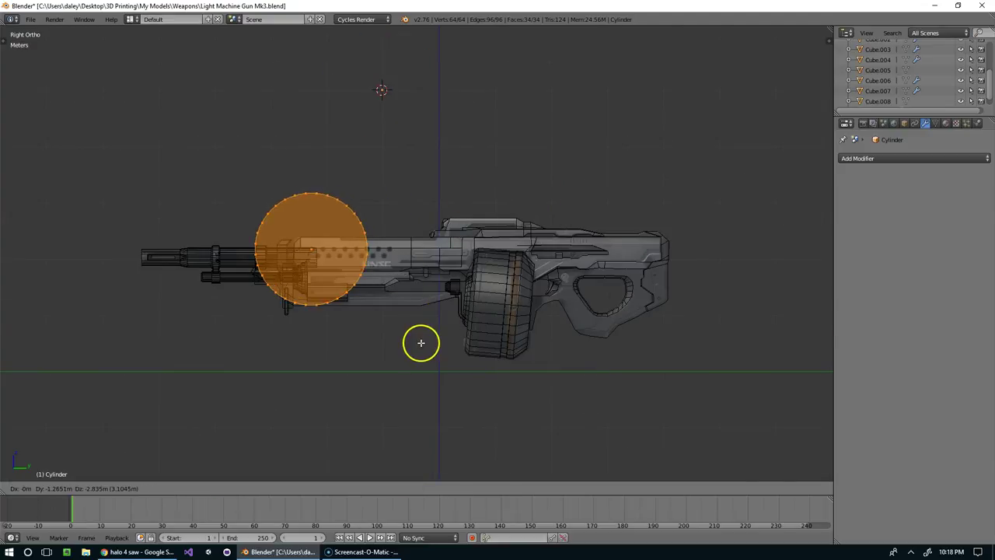
key("s")
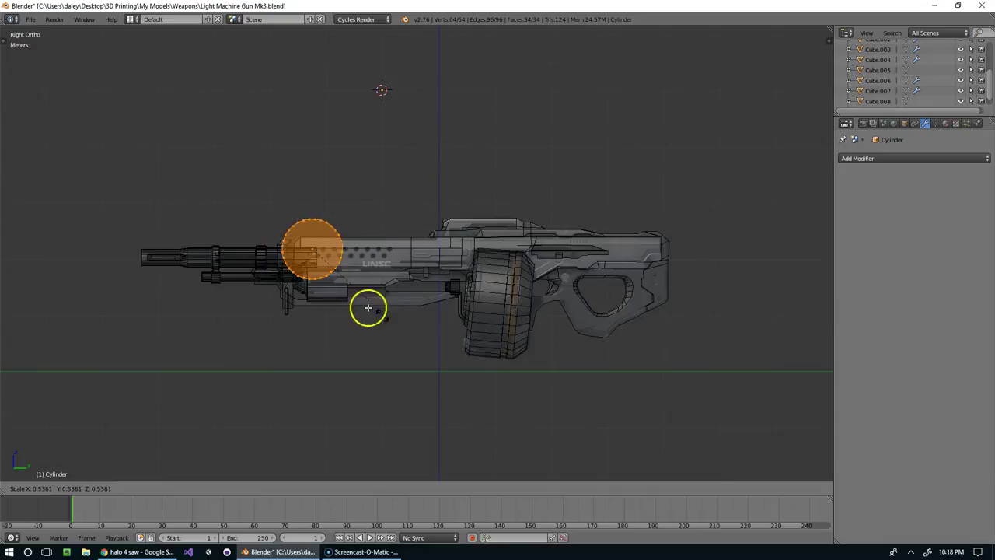
scroll(321, 266, "up", 15)
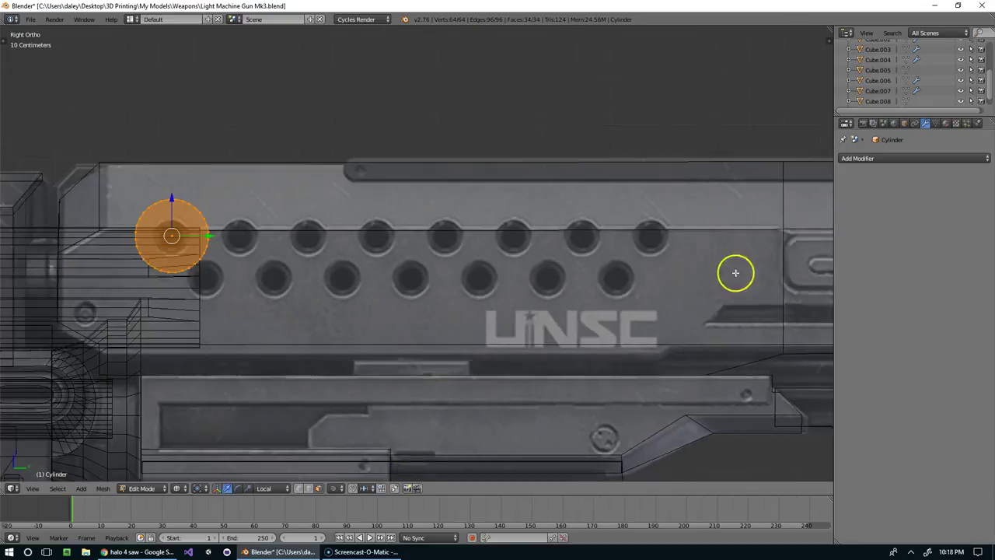
key("s")
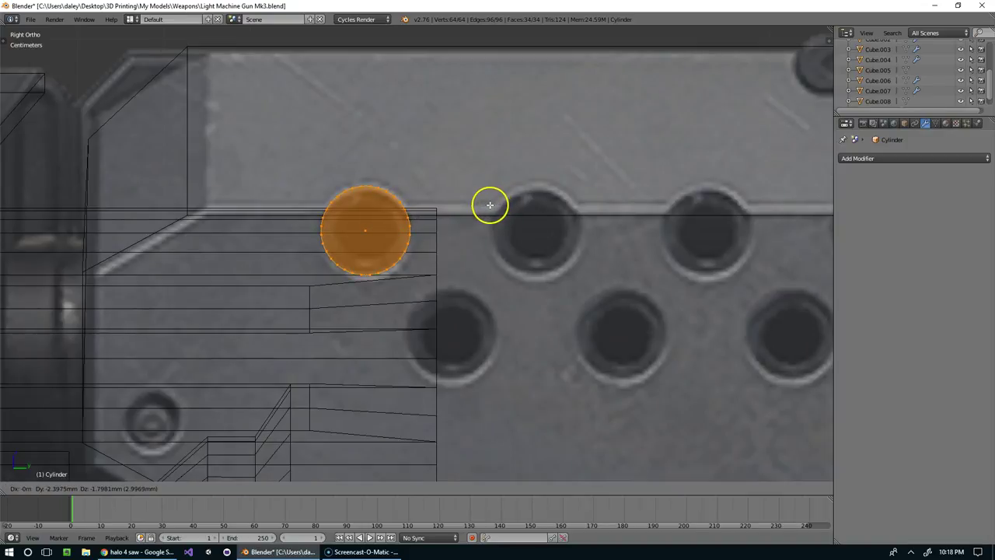
left_click(490, 207)
- Move the cylinder along the X axis to the outer side wall of the gun body
scroll(459, 210, "down", 8)
middle_click_drag(431, 215, 442, 255)
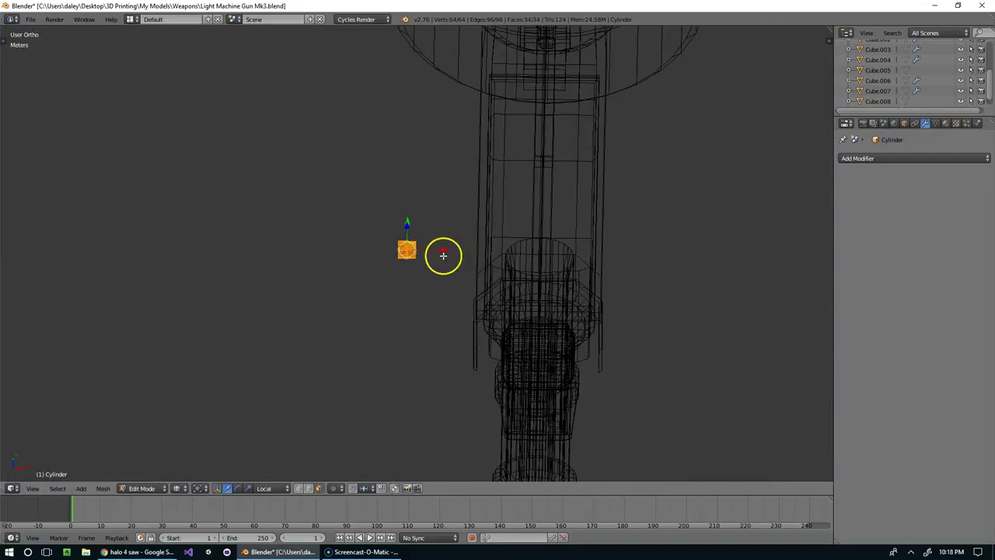
key("g")
key("x")
key("x")
left_click(643, 273)
- Select the cylinder's inner end face and extrude it toward the gun body
scroll(669, 271, "up", 3)
middle_click_drag(684, 269, 616, 269)
key("ctrl+Tab")
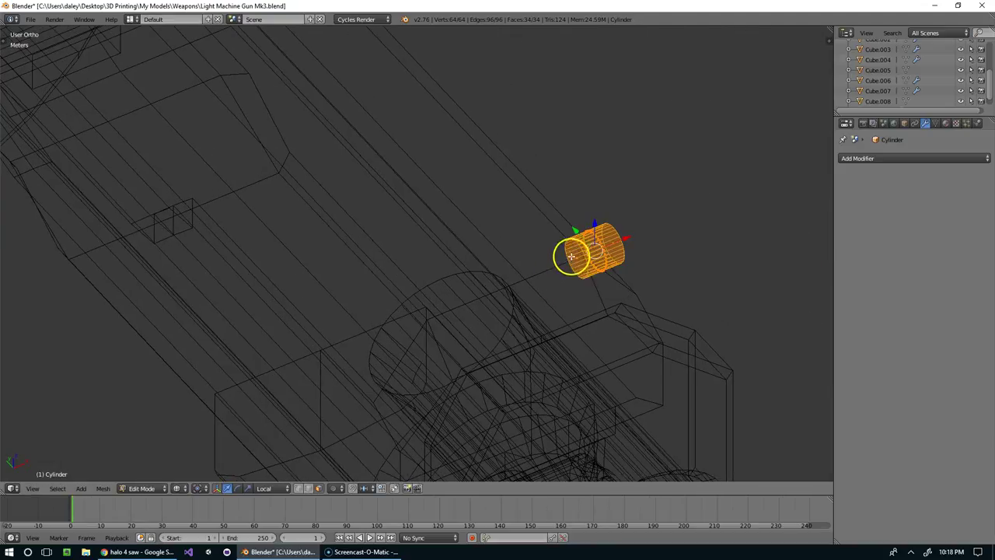
right_click(571, 257)
mouse_move(732, 272)
middle_mouse_down()
mouse_move(764, 254)
mouse_move(718, 251)
mouse_move(727, 255)
middle_mouse_up()
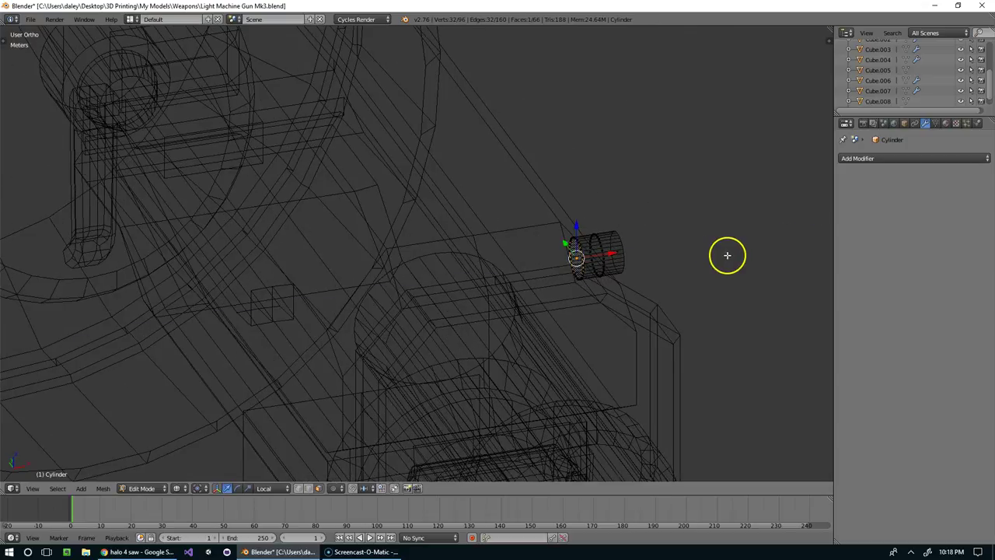
left_click(676, 248)
key("e")
left_click(625, 242)
- Scale the extruded end face down to the inner ring of the vent hole in the reference image
key("KP_3")
scroll(626, 241, "up", 1)
key("s")
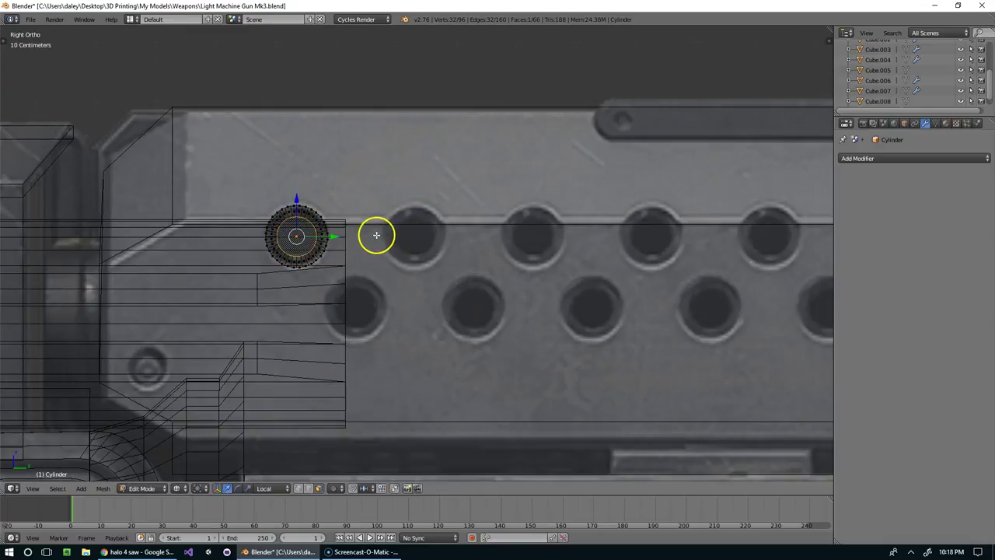
- Extrude the narrowed end face deeper into the gun body
scroll(377, 235, "down", 5)
middle_click_drag(413, 241, 580, 282)
key("KP_3")
scroll(504, 245, "up", 5)
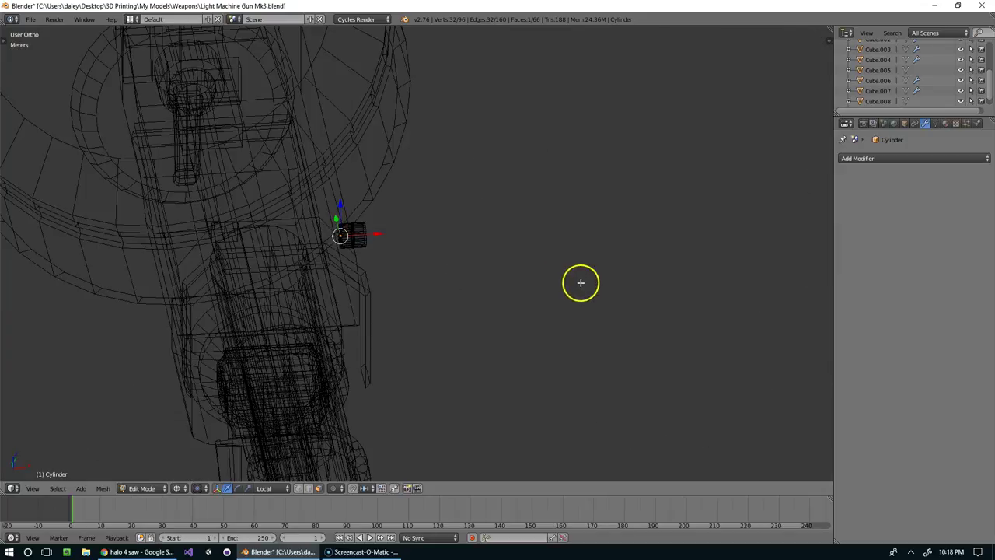
key("e")
left_click(548, 269)
scroll(440, 225, "up", 4)
key("z")
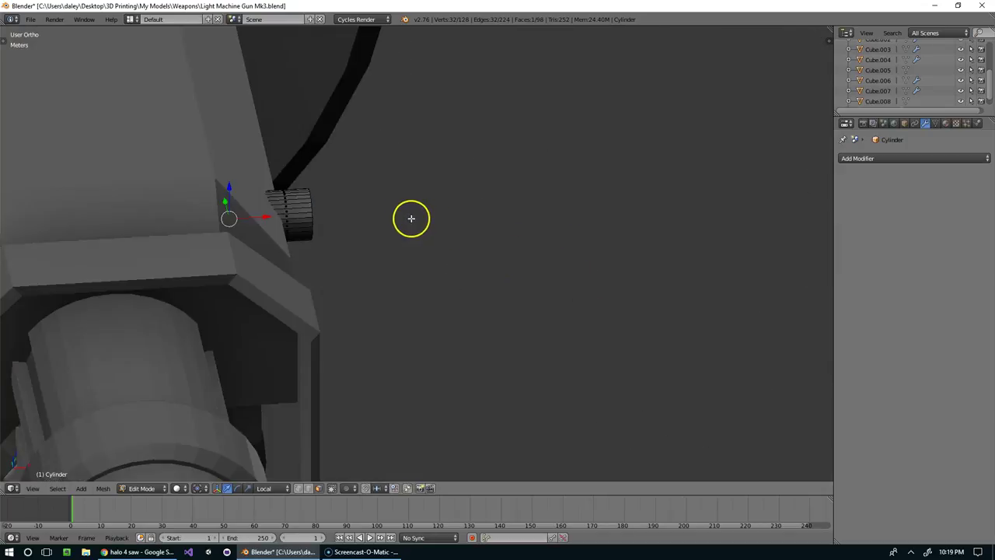
mouse_move(411, 218)
middle_mouse_down()
mouse_move(375, 212)
mouse_move(372, 198)
mouse_move(312, 197)
middle_mouse_up()
scroll(312, 197, "down", 6)
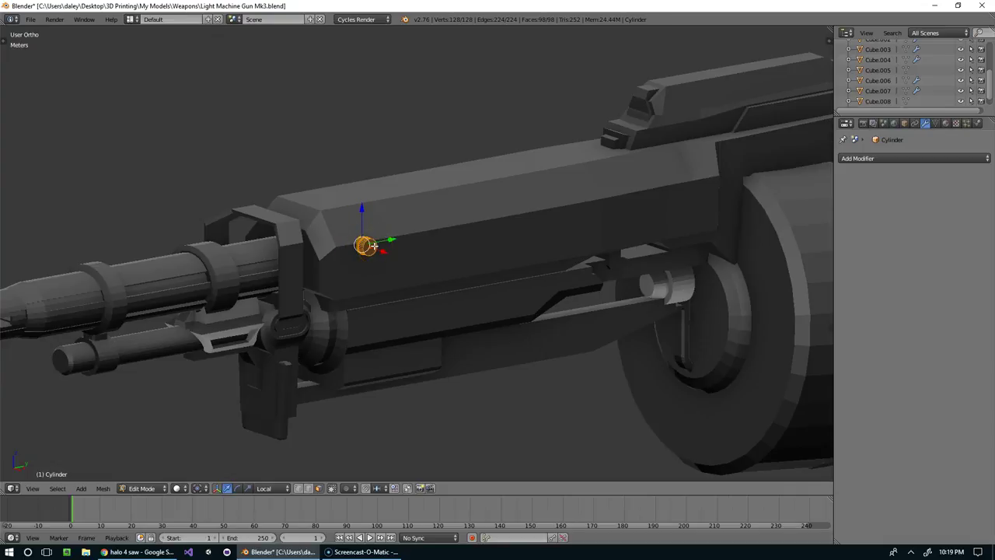
- Duplicate the stepped cylinder onto the second vent hole of the upper row
key("KP_3")
key("z")
key("shift+d")
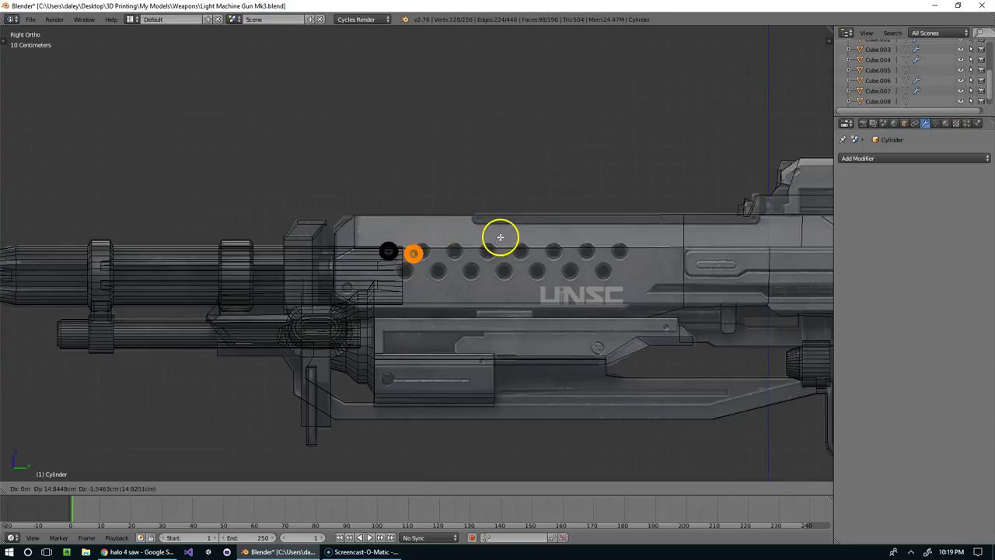
left_click(501, 237)
- Duplicate the two cylinders along the Y axis onto the third and fourth upper vent holes
scroll(502, 236, "up", 3)
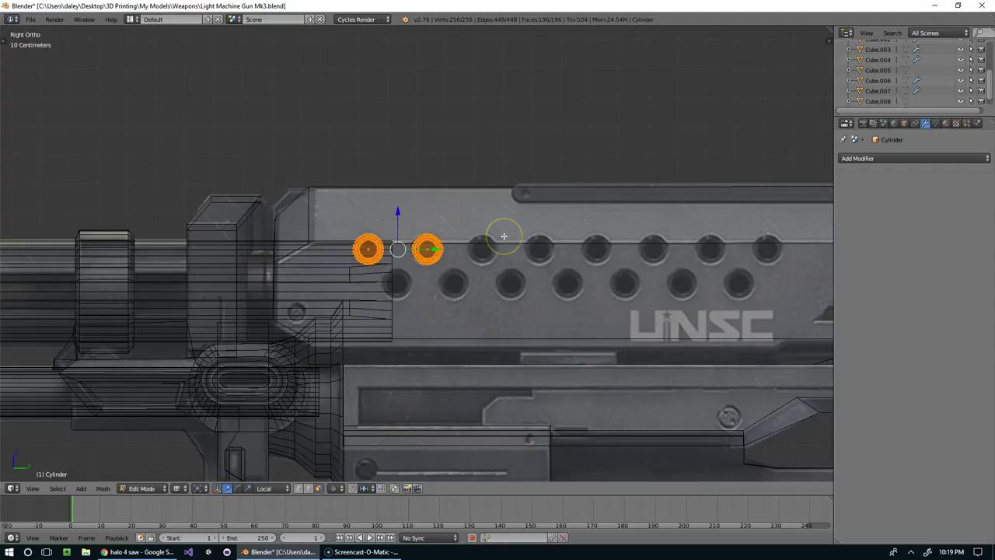
key("shift+d")
key("y")
left_click(616, 235)
- Duplicate all four cylinders about 80 cm along the Y axis to fill the rest of the upper row
key("a")
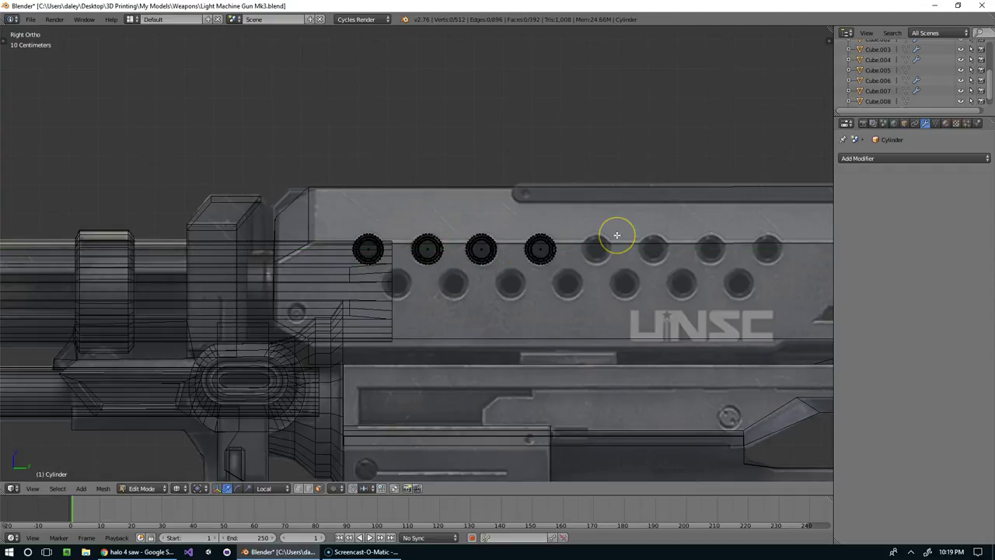
key("shift+d")
key("y")
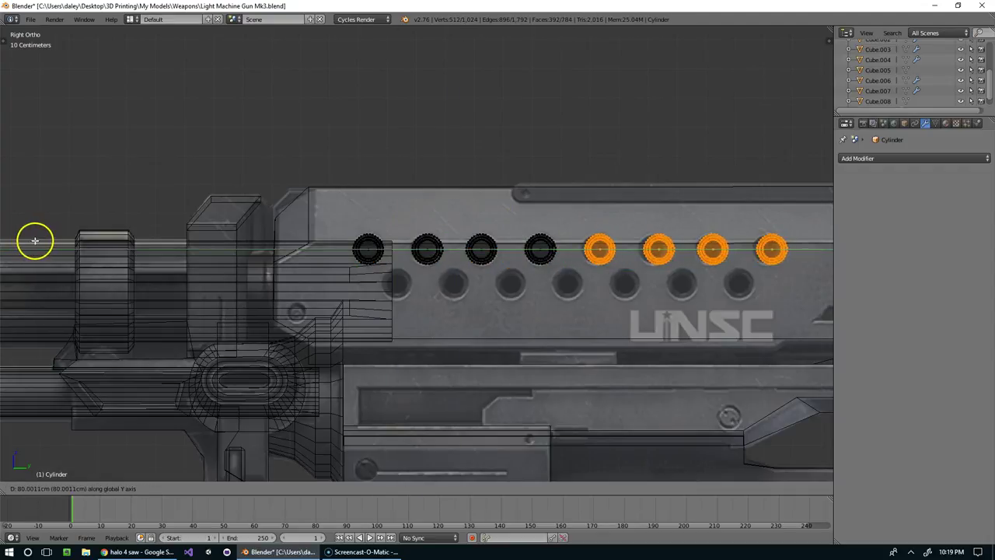
left_click(32, 241)
- Duplicate the four selected cylinders about 12 cm down along Z and shift them about -9.5 cm along Y onto the lower row
key("shift+d")
key("z")
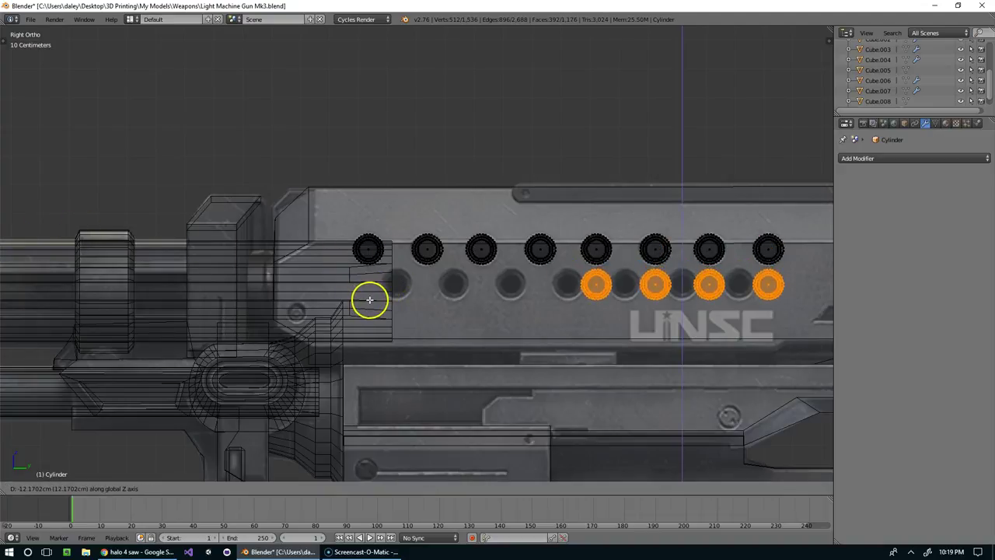
key("g")
key("y")
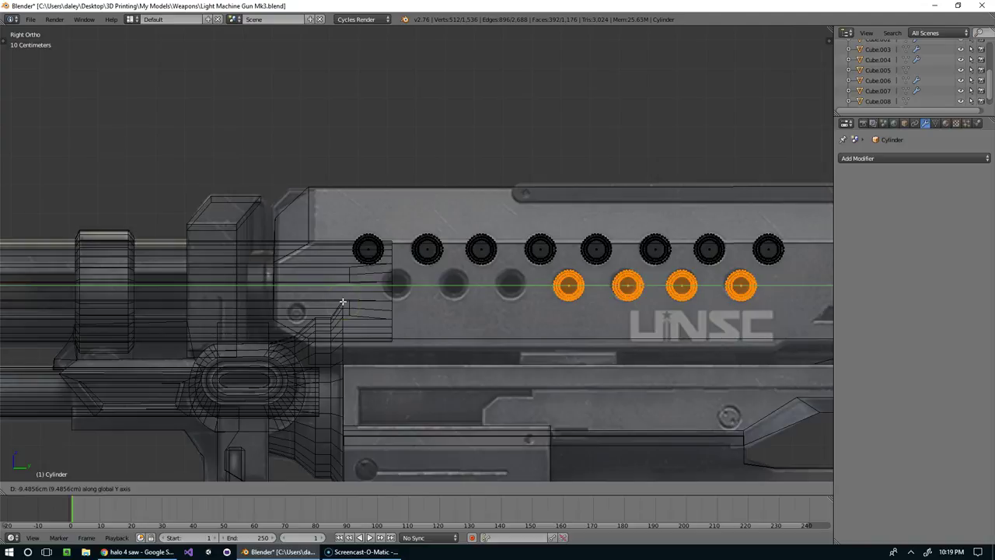
left_click(339, 301)
- Duplicate the four lower cylinders about -79.5 cm along the Y axis toward the muzzle
key("shift+d")
key("y")
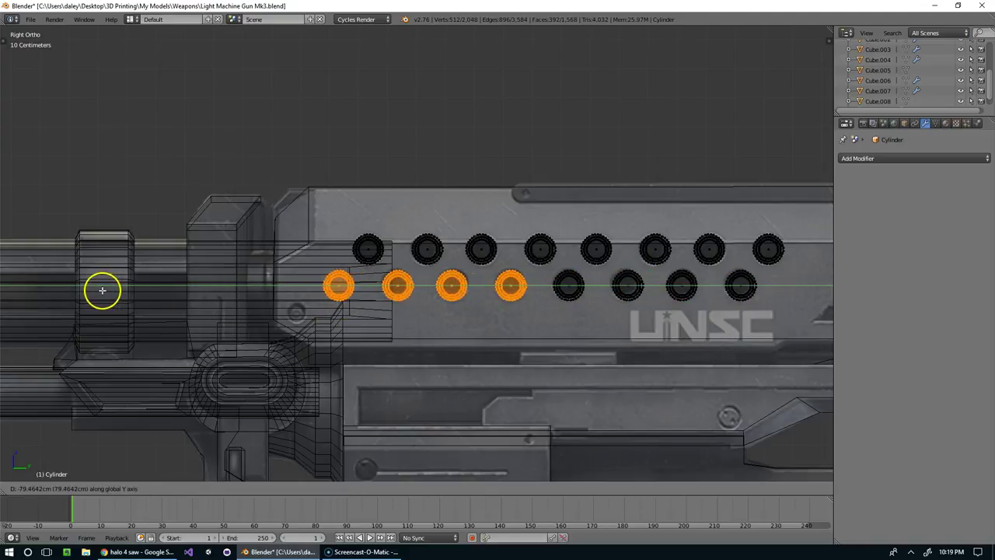
right_click(120, 290)
- Delete the surplus cylinder at the muzzle end of the lower row and return to Object Mode
right_click(324, 291)
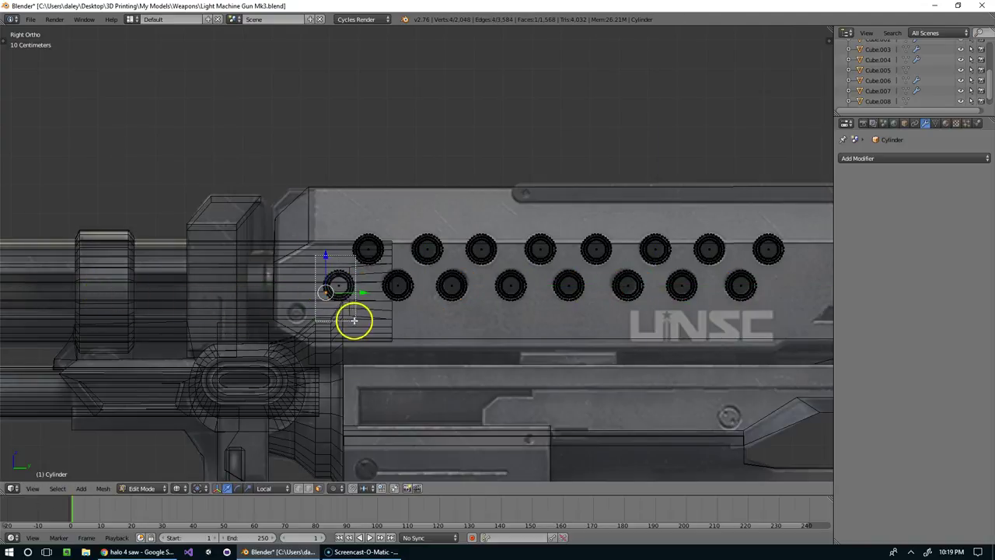
scroll(354, 320, "up", 3)
key("alt+z")
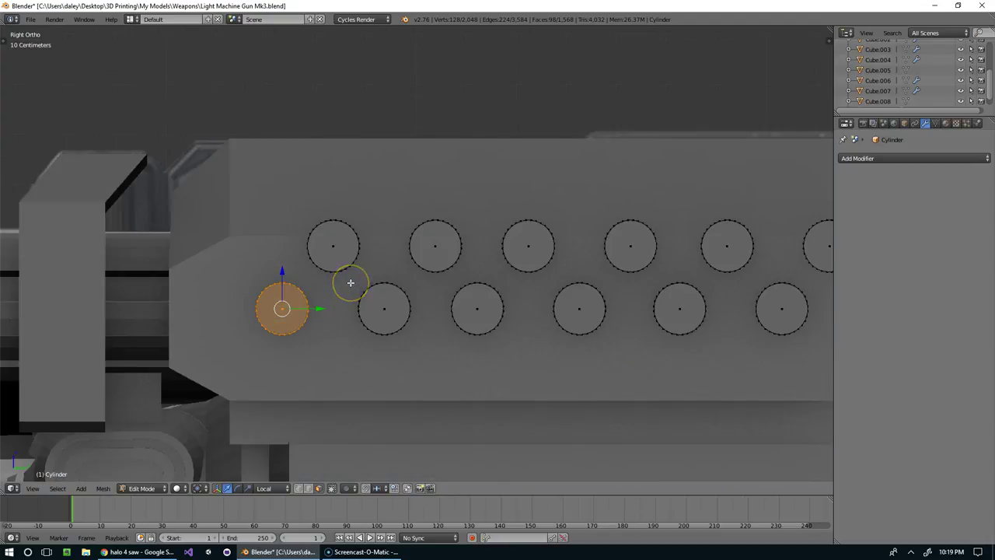
key("z")
key("x")
left_click(350, 283)
scroll(360, 292, "down", 6)
key("z")
mouse_move(453, 300)
middle_mouse_down()
mouse_move(509, 307)
mouse_move(591, 288)
middle_mouse_up()
scroll(577, 194, "up", 2)
key("Tab")
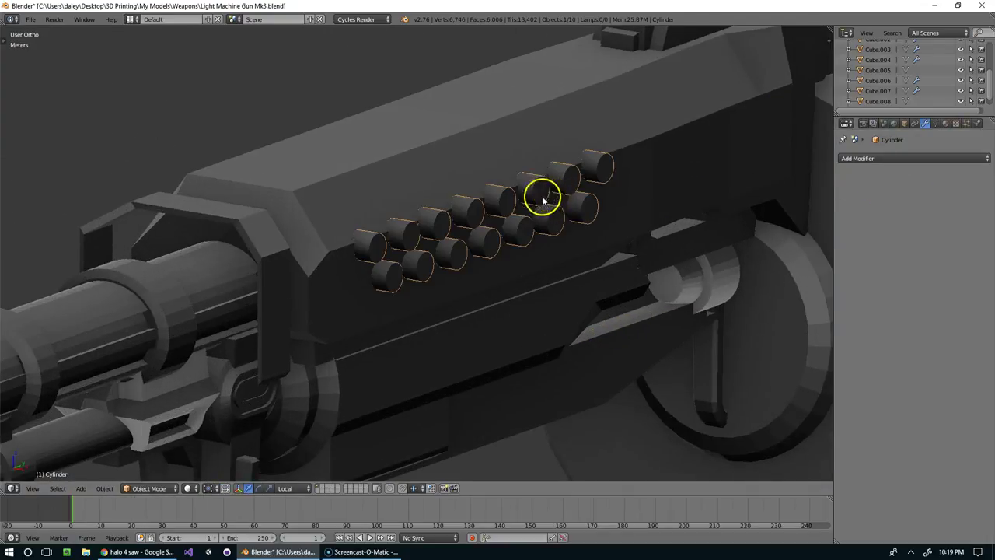
- Select the gun body and add a Boolean modifier to it
scroll(545, 195, "up", 4)
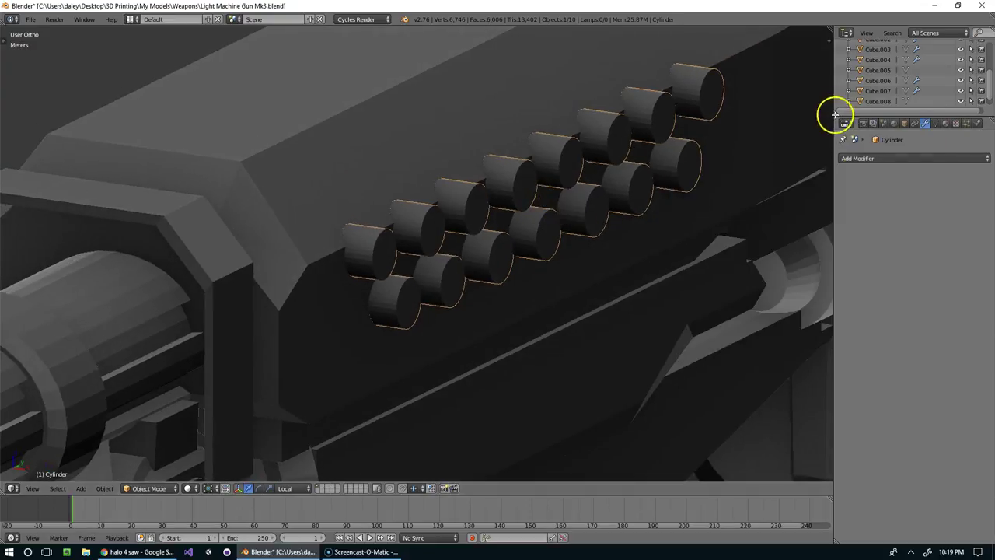
right_click(520, 110)
left_click(921, 160)
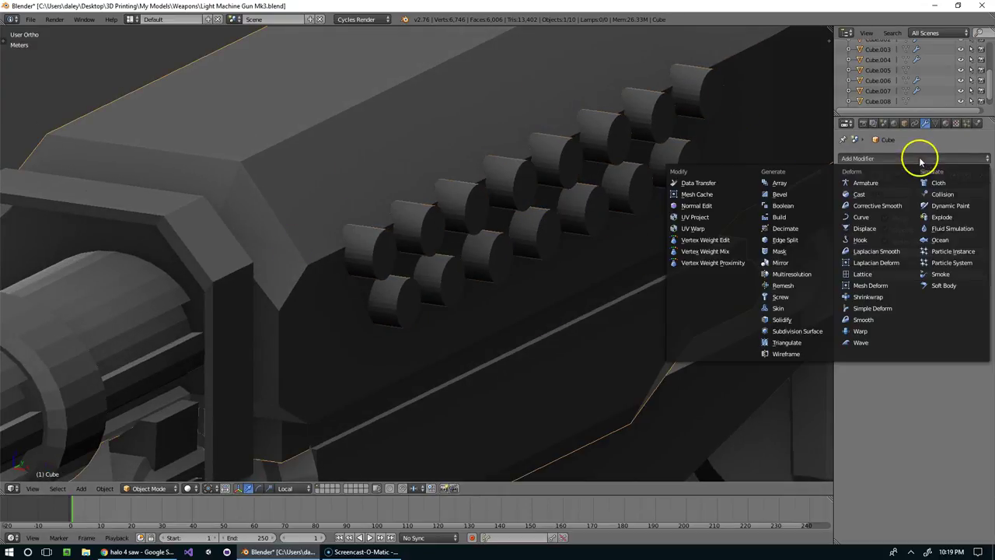
left_click(783, 206)
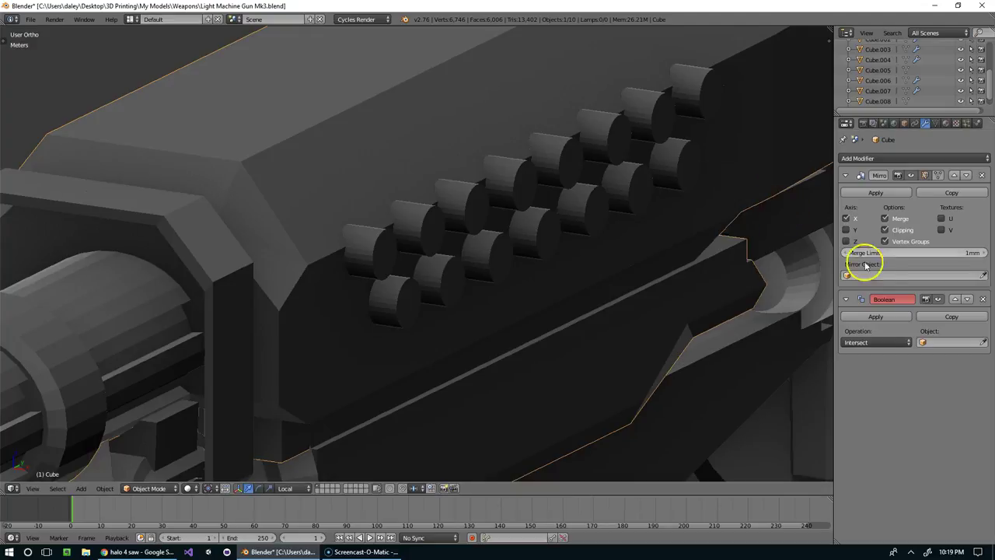
- Set the gun body's Boolean modifier to the Difference operation with the Cylinder object as its cutter
middle_click_drag(586, 213, 580, 214)
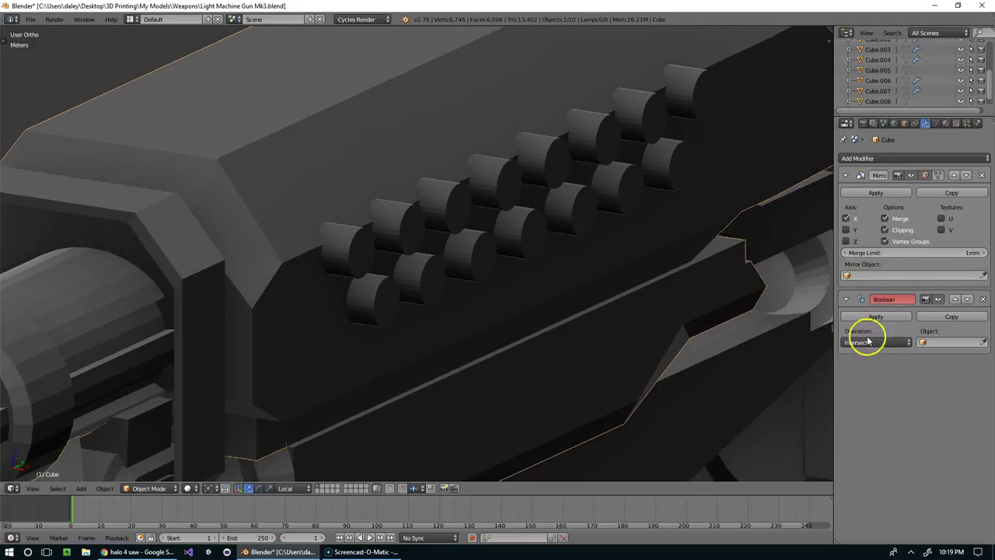
scroll(585, 164, "down", 1)
scroll(584, 168, "down", 3)
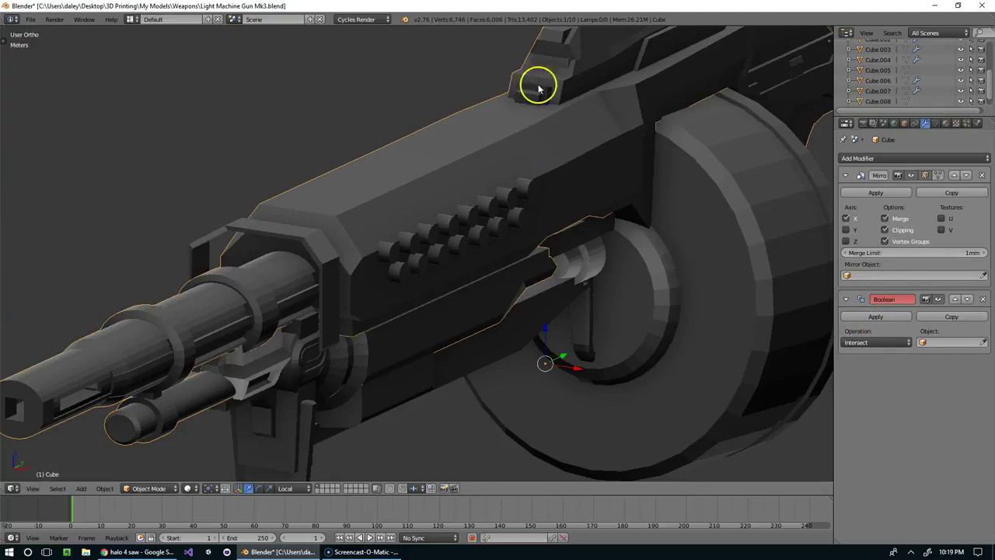
middle_click_drag(540, 166, 382, 184)
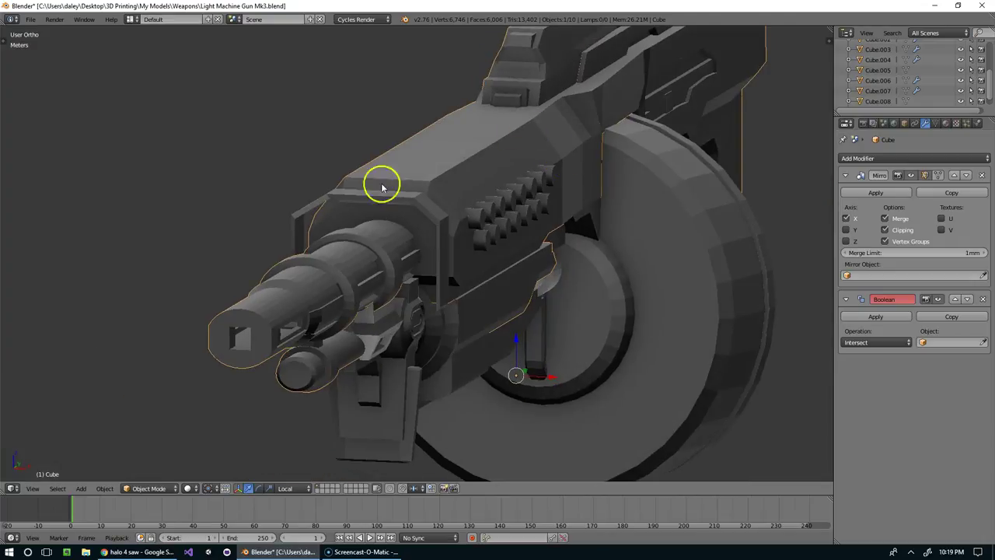
scroll(498, 201, "up", 3)
middle_click_drag(541, 188, 518, 198)
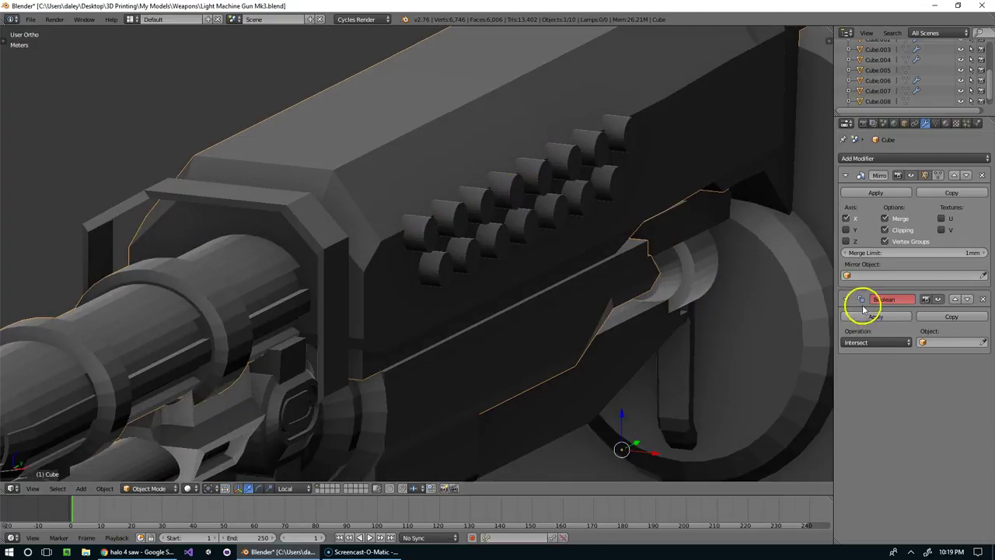
left_click(859, 310)
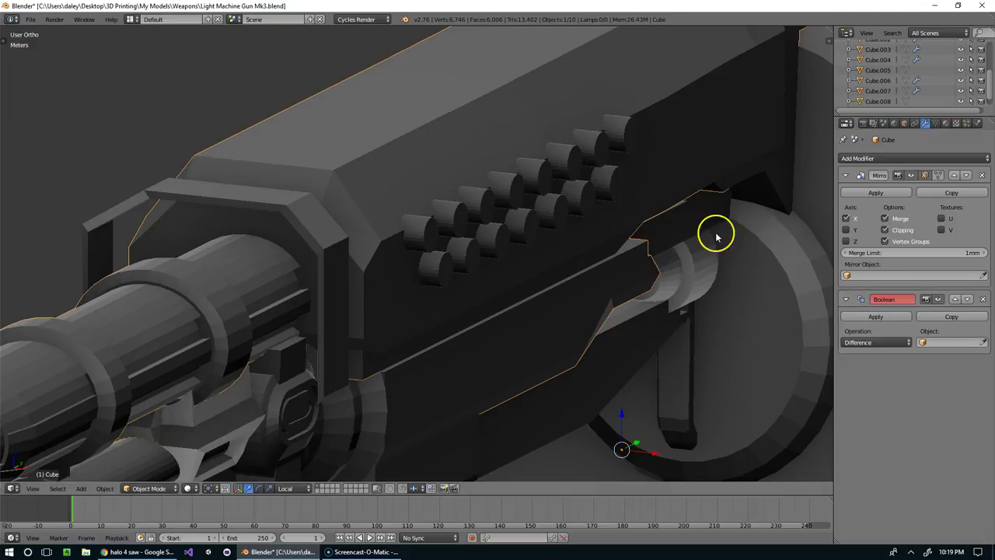
middle_click_drag(716, 233, 806, 268)
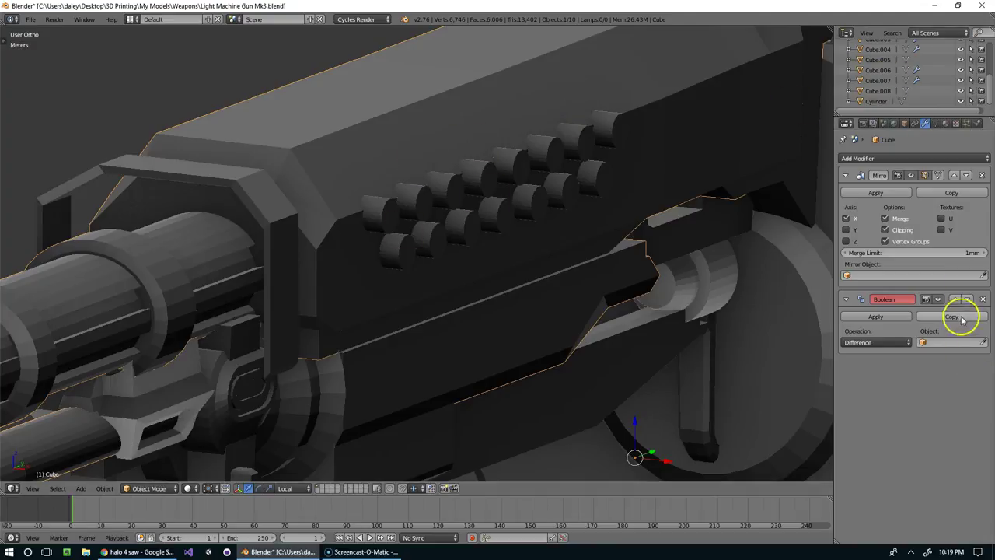
left_click(950, 342)
left_click(898, 443)
- Hide the cutting cylinders to inspect the holes on the side of the gun body
middle_click_drag(691, 294, 660, 263)
scroll(523, 182, "down", 1)
right_click(491, 151)
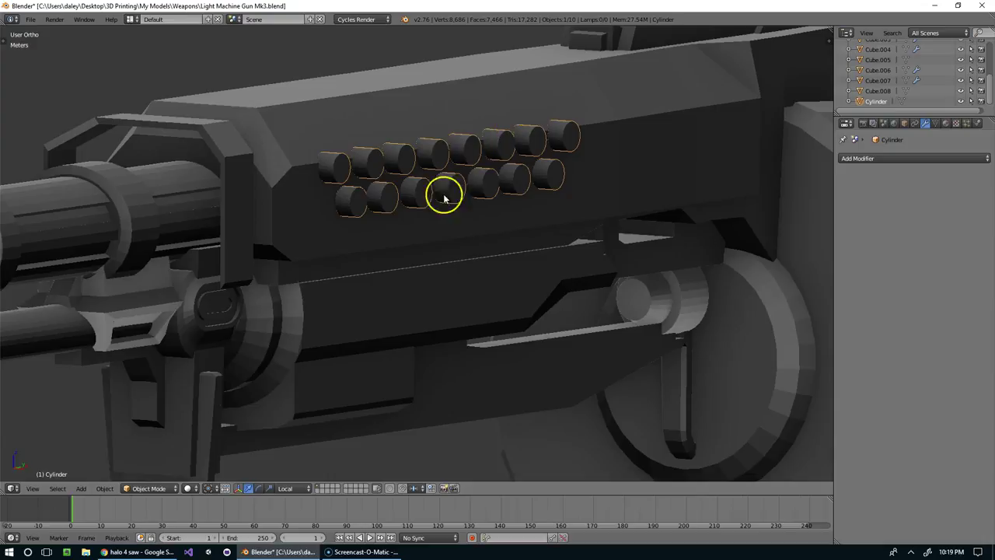
key("h")
middle_click_drag(480, 162, 506, 236)
scroll(516, 178, "down", 4)
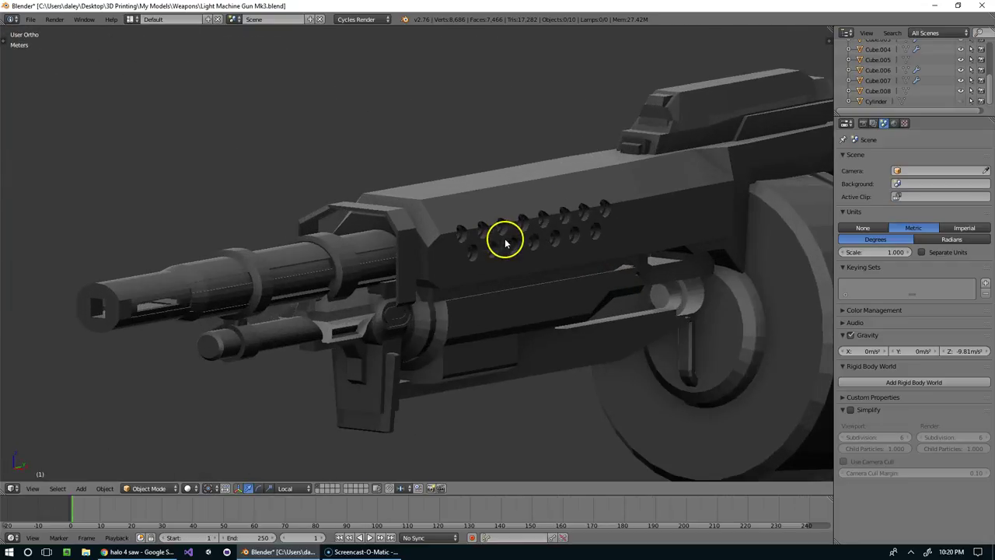
- Select the gun body and place its Boolean modifier above the Mirror modifier
scroll(555, 246, "up", 3)
scroll(611, 213, "down", 1)
middle_click_drag(612, 213, 633, 189)
right_click(632, 189)
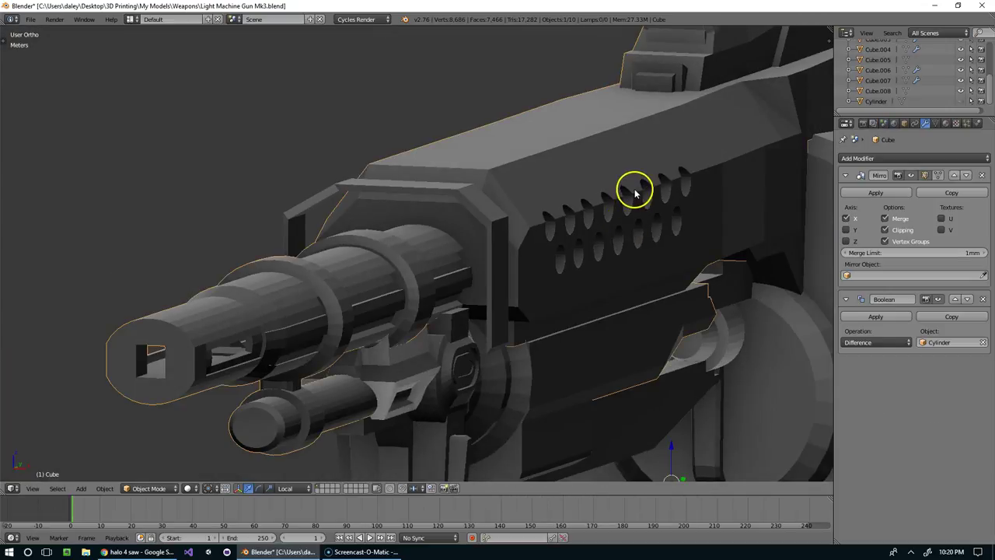
mouse_move(576, 222)
middle_mouse_down()
mouse_move(668, 211)
mouse_move(793, 226)
mouse_move(733, 213)
mouse_move(578, 217)
middle_mouse_up()
left_click(954, 299)
scroll(578, 219, "up", 2)
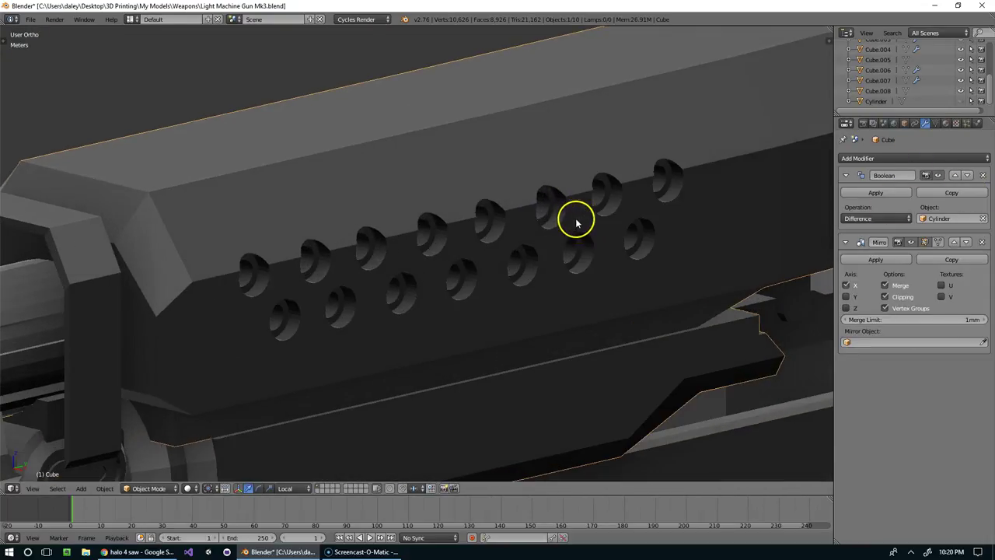
- Unhide the cutting cylinders and move them along the Y axis toward the rear of the gun body
key("alt+h")
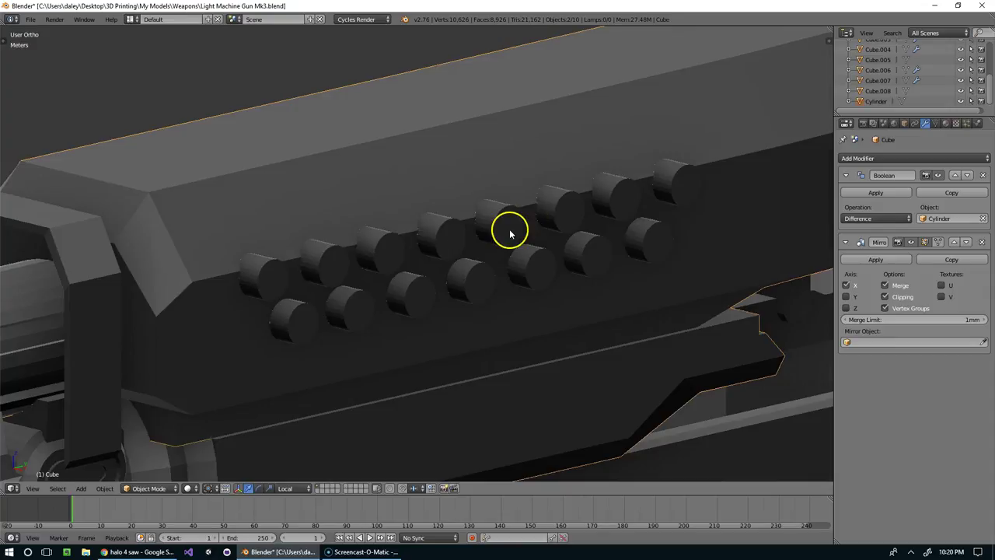
right_click(509, 231)
key("g")
key("y")
left_click(683, 204)
scroll(622, 218, "down", 5)
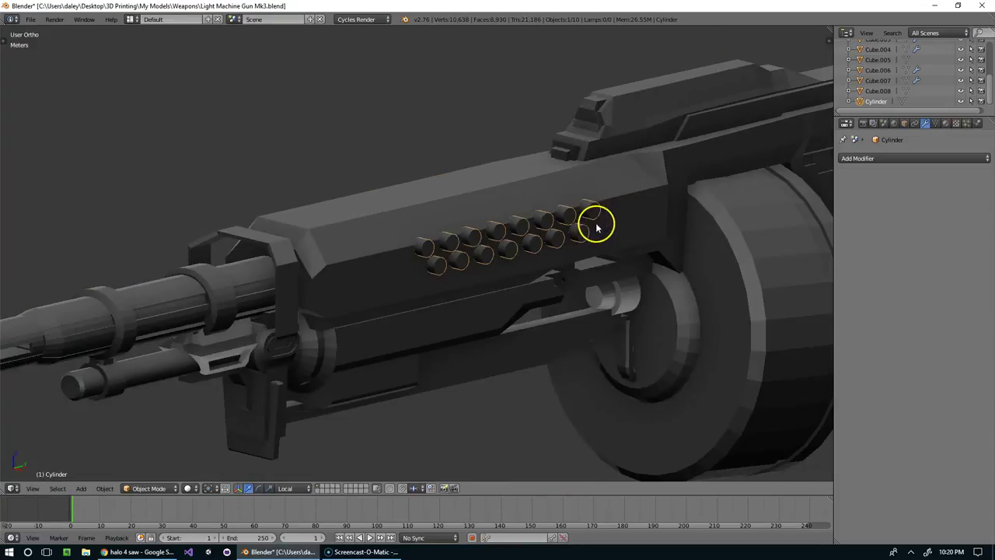
- Hide the shifted cylinders and inspect the holes at their new location
middle_click_drag(598, 225, 622, 231)
key("z")
key("z")
middle_click_drag(537, 224, 498, 228)
key("h")
scroll(529, 225, "up", 2)
scroll(539, 218, "up", 4)
scroll(566, 223, "down", 3)
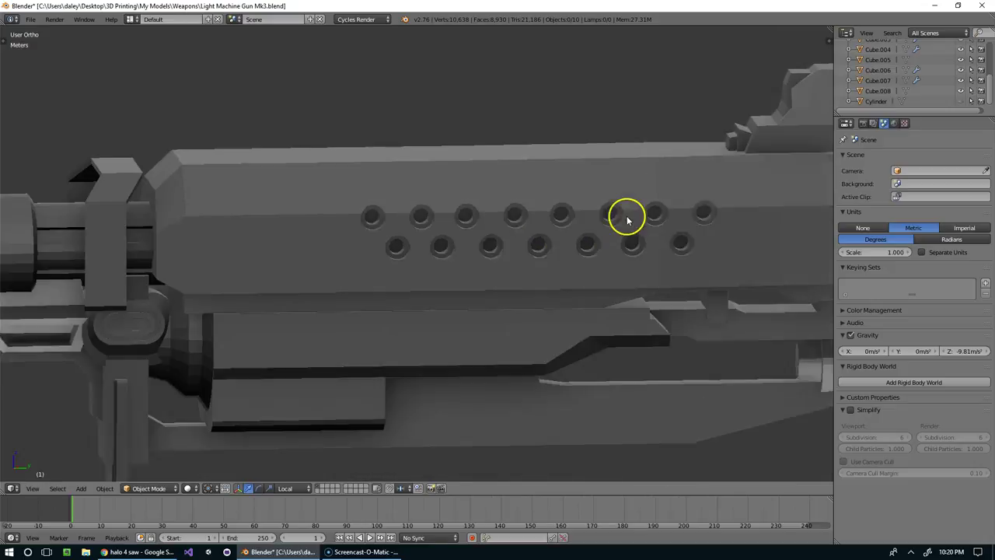
- Unhide the cylinders and move them about -57.7 cm along the Y axis onto the vent holes in the reference image
key("KP_3")
scroll(527, 239, "down", 1)
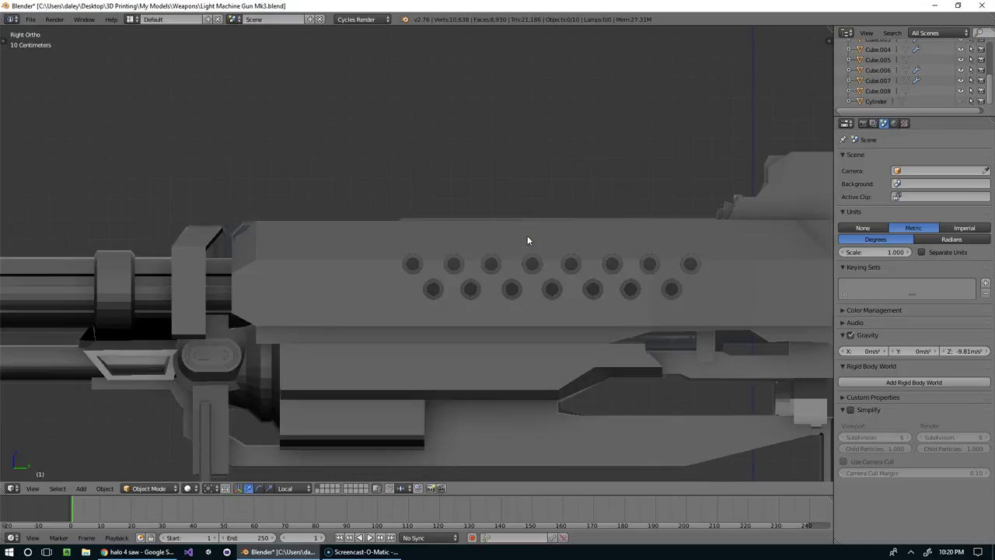
key("z")
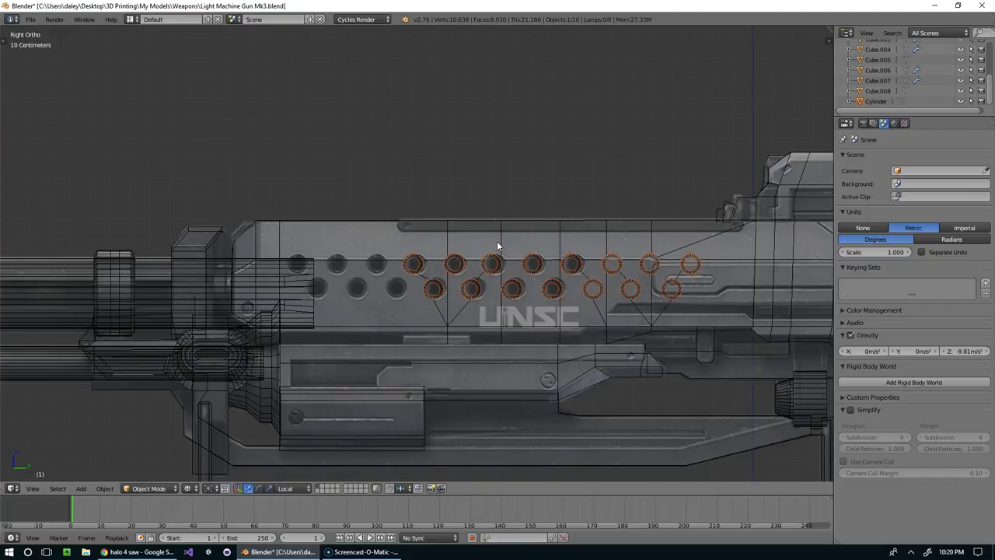
key("g")
key("y")
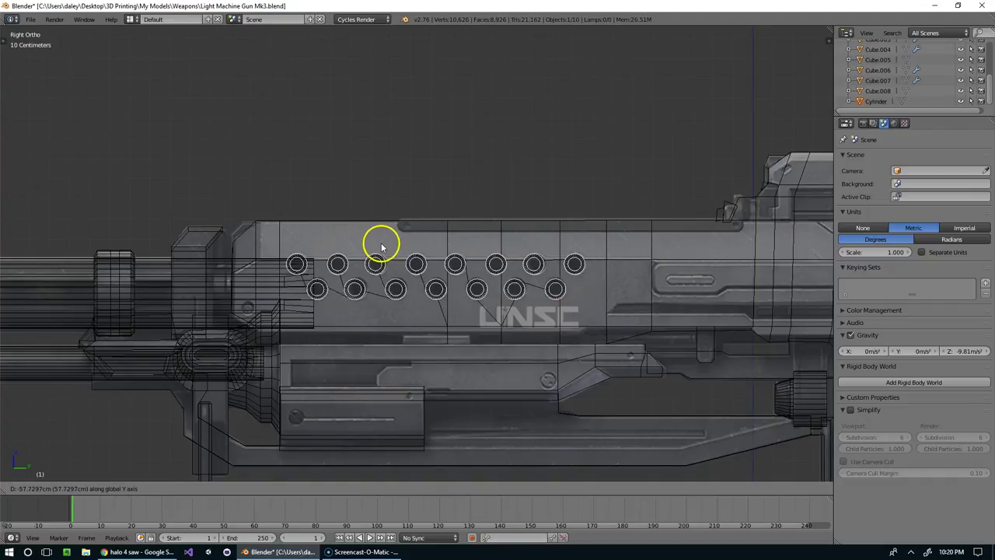
left_click(381, 248)
middle_click_drag(644, 260, 677, 267)
key("z")
scroll(609, 244, "up", 3)
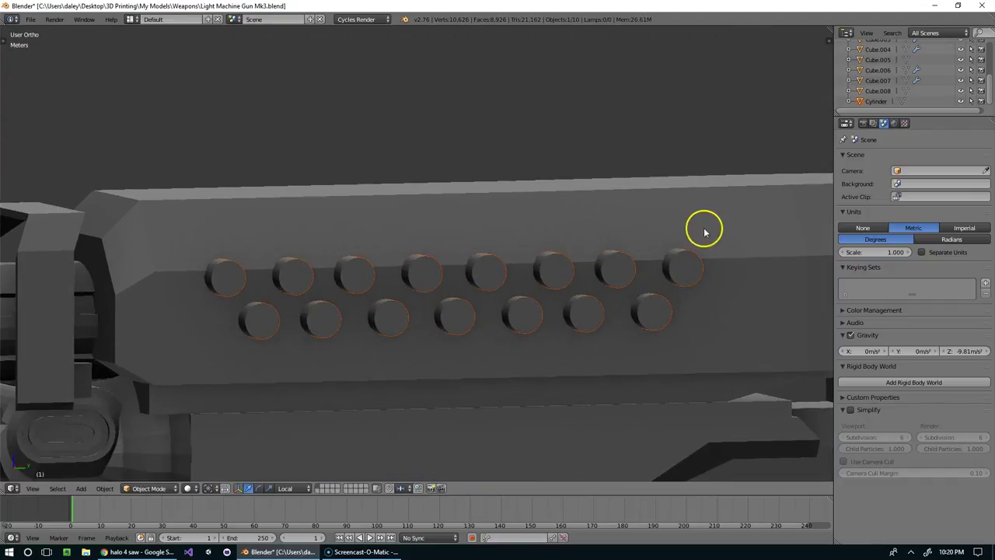
- Select the gun body and apply its Boolean modifier, keeping the Mirror modifier live
middle_click_drag(705, 231, 772, 237)
right_click(702, 225)
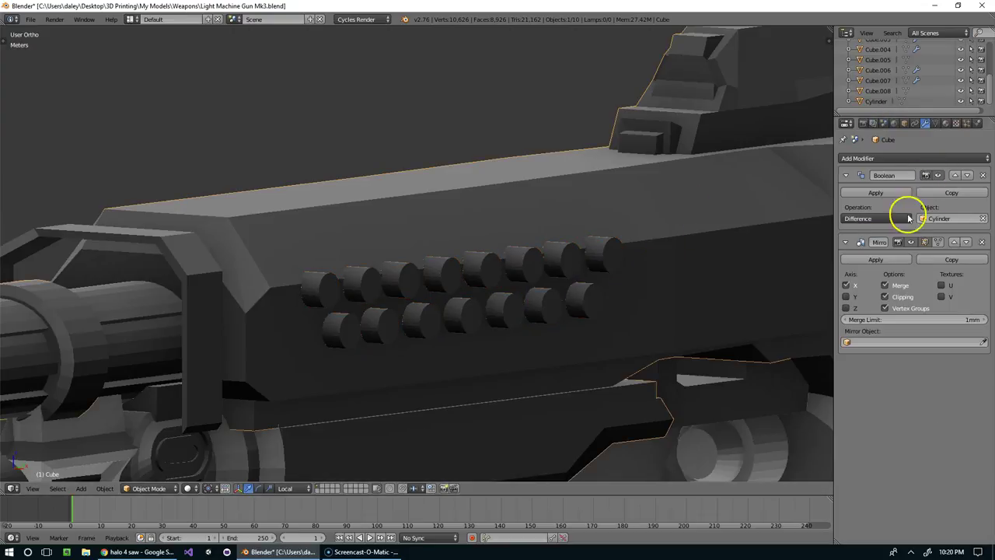
left_click(877, 193)
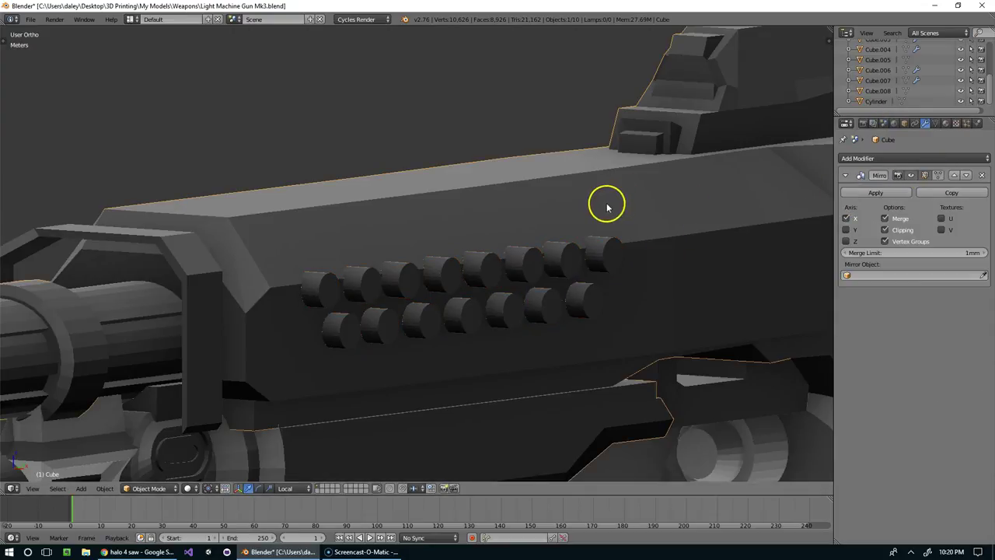
middle_click_drag(606, 202, 631, 208)
key("Tab")
key("Tab")
- Delete the cylinder object that was used as the Boolean cutter
right_click(597, 266)
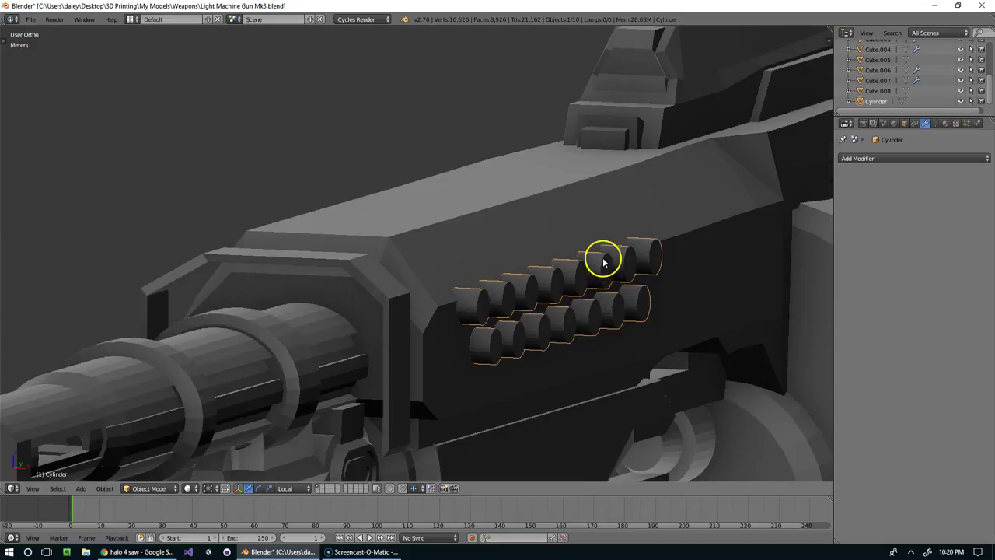
key("x")
left_click(610, 260)
middle_click_drag(611, 260, 527, 256)
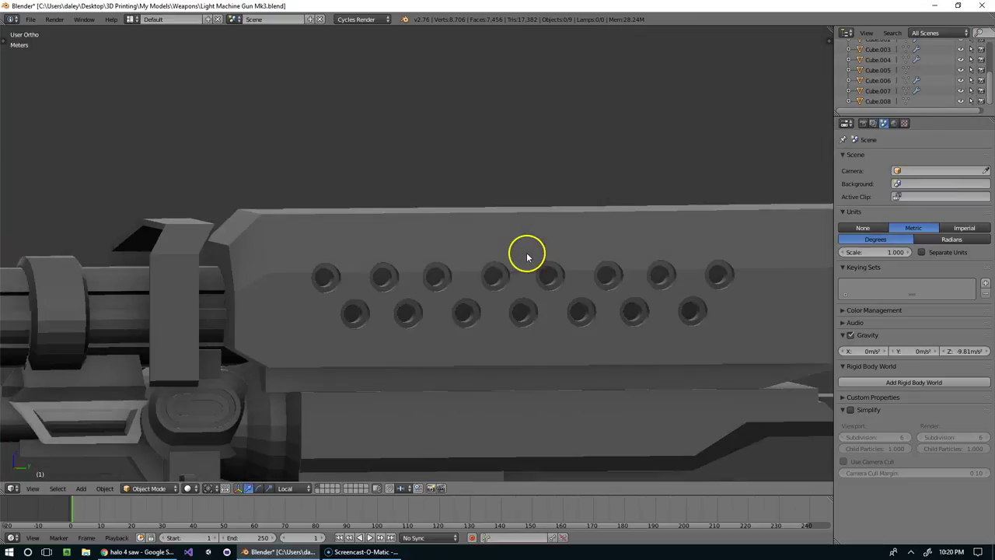
- Enter Edit Mode on the gun body and select the face between the fourth and fifth upper vent holes
right_click(527, 256)
key("Tab")
scroll(520, 259, "up", 3)
middle_click_drag(581, 294, 510, 267)
middle_click_drag(449, 229, 620, 259)
scroll(622, 249, "down", 3)
scroll(582, 256, "up", 3)
scroll(443, 283, "up", 2)
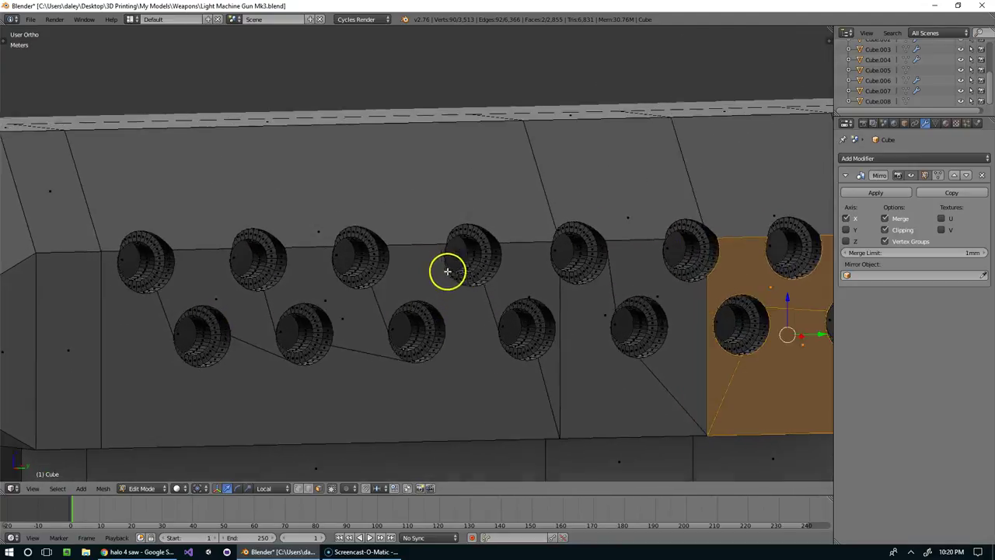
right_click(488, 291)
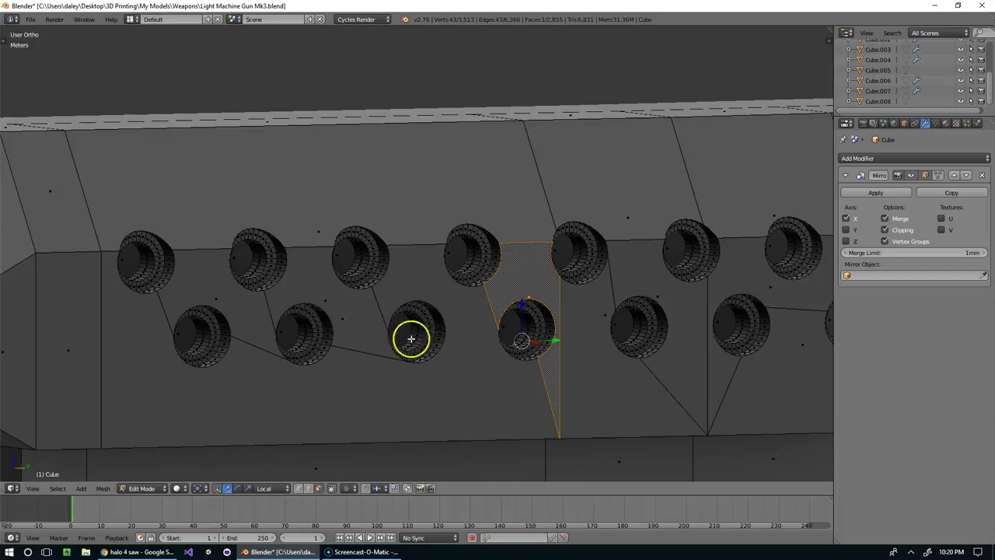
- Examine the mesh around the two rows of vent holes from several angles
middle_click_drag(300, 263, 296, 257)
scroll(513, 267, "down", 3)
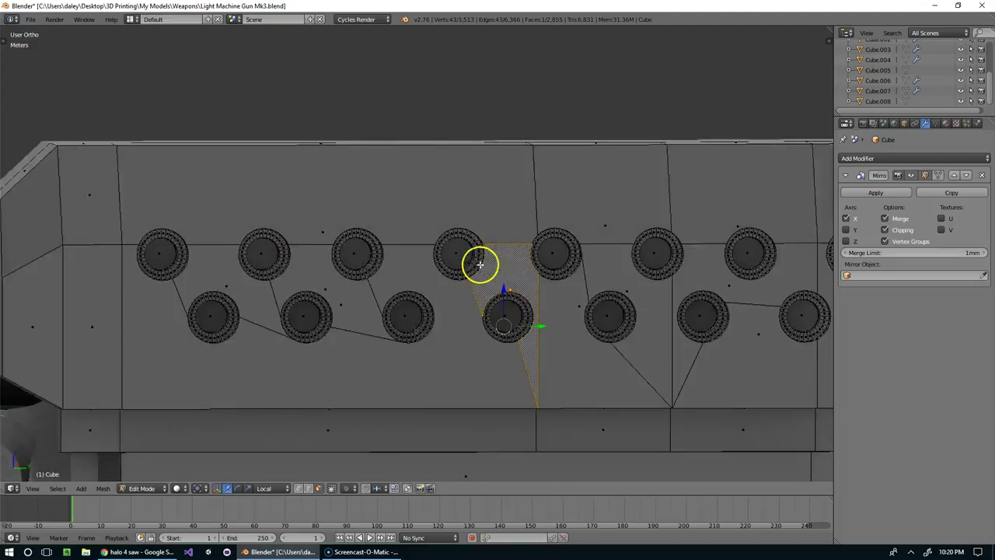
middle_click_drag(480, 262, 411, 273)
scroll(492, 272, "up", 2)
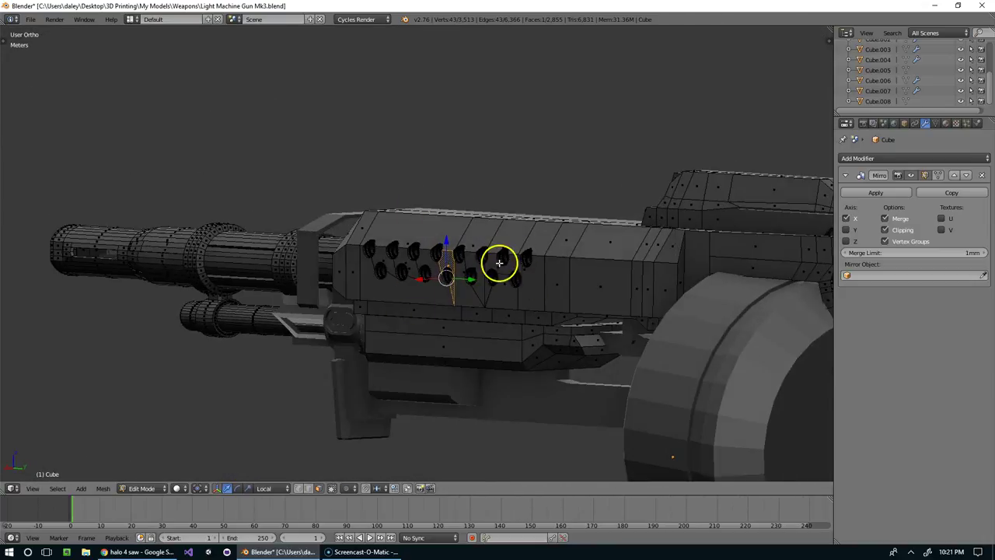
middle_click_drag(499, 263, 565, 272)
scroll(591, 266, "down", 6)
scroll(564, 271, "up", 6)
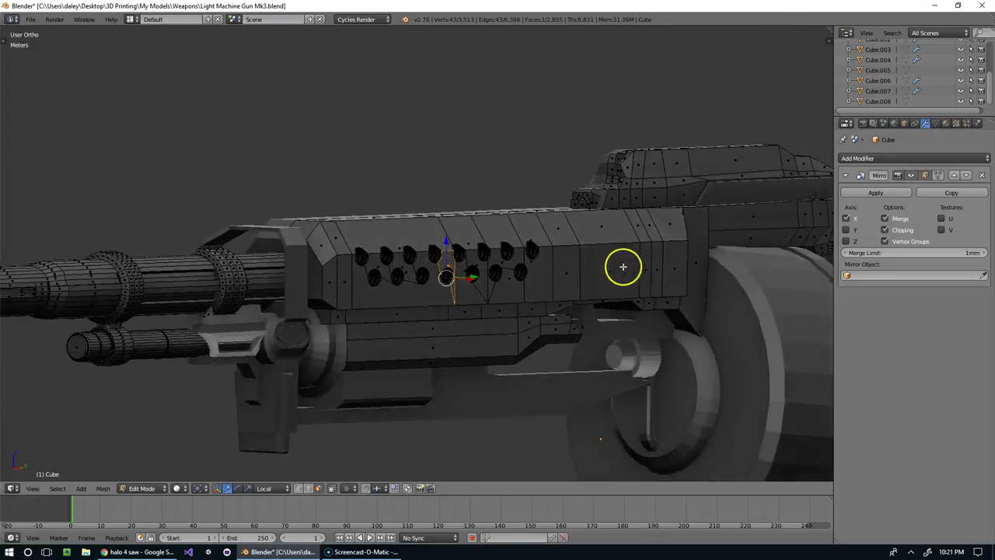